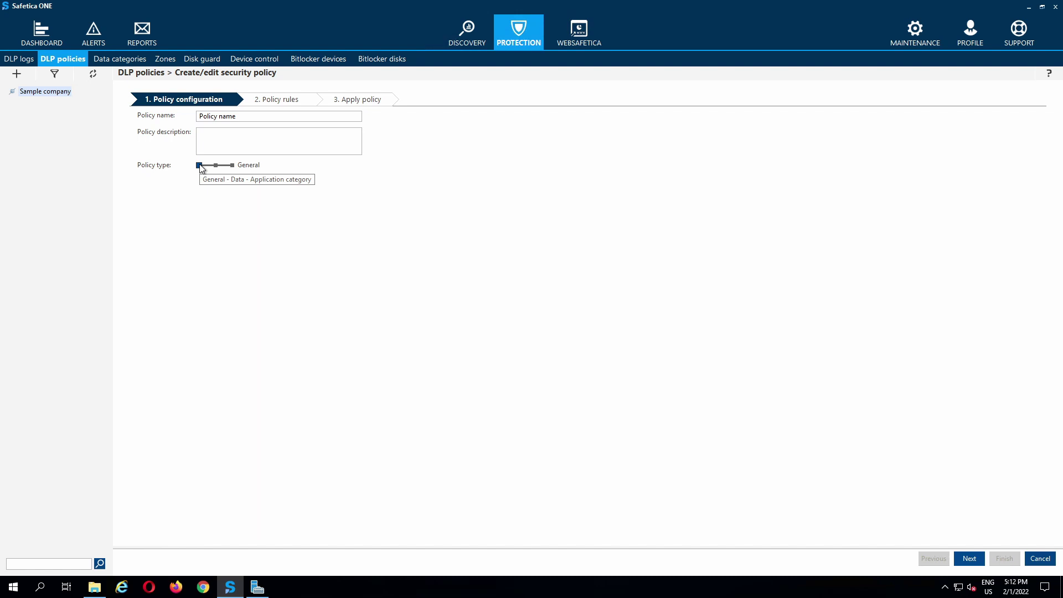
- Rename the new General policy to 'General policy - upload' and continue to its rules
left_click_drag(248, 117, 174, 122)
type("General policy - upload")
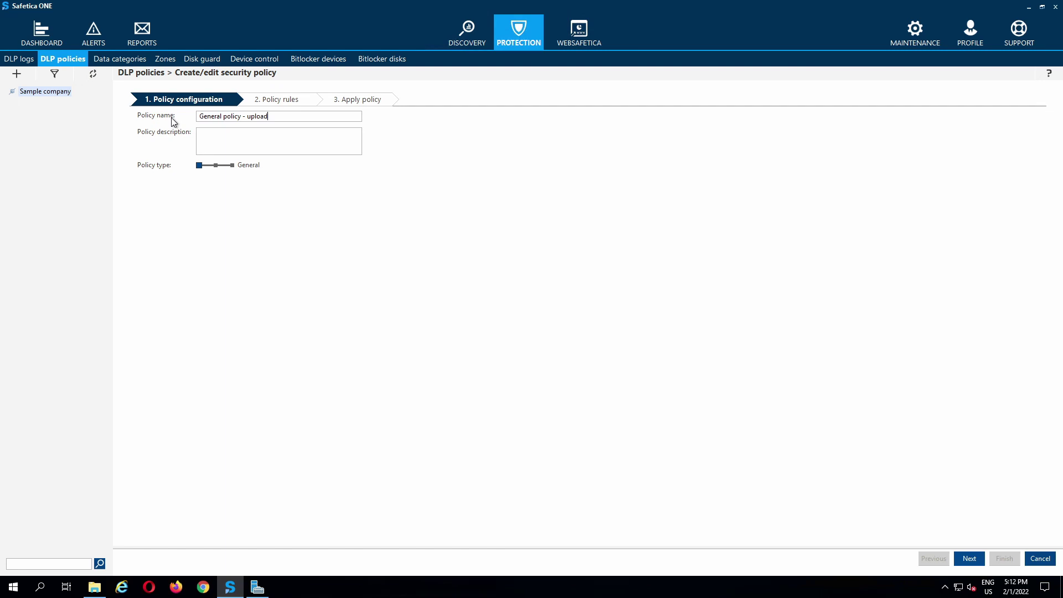
left_click(968, 559)
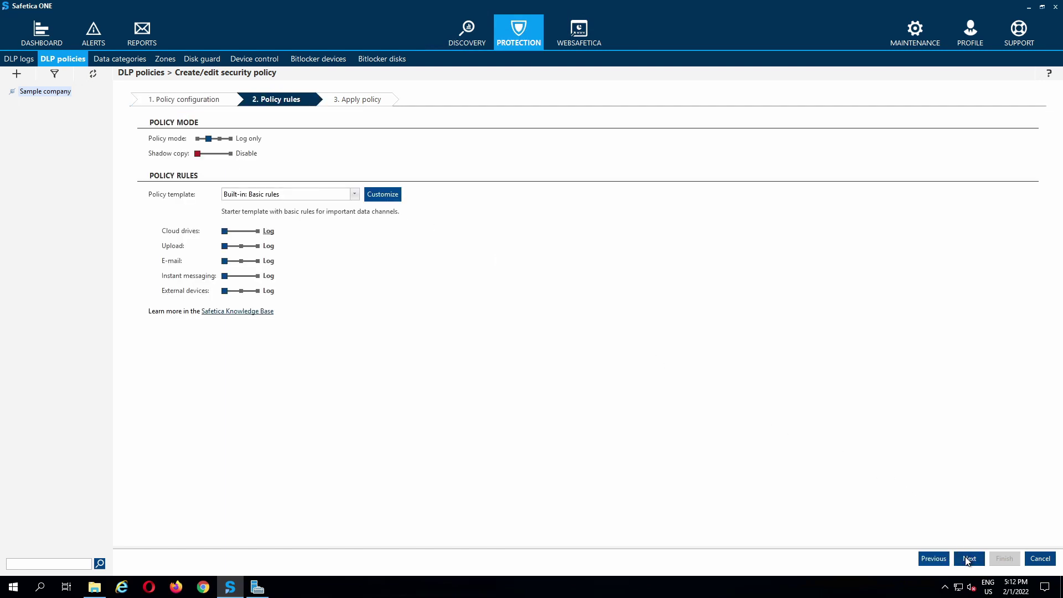
- Set the policy mode to Log and notify, leaving shadow copy off
left_click(198, 138)
left_click(208, 138)
left_click(220, 139)
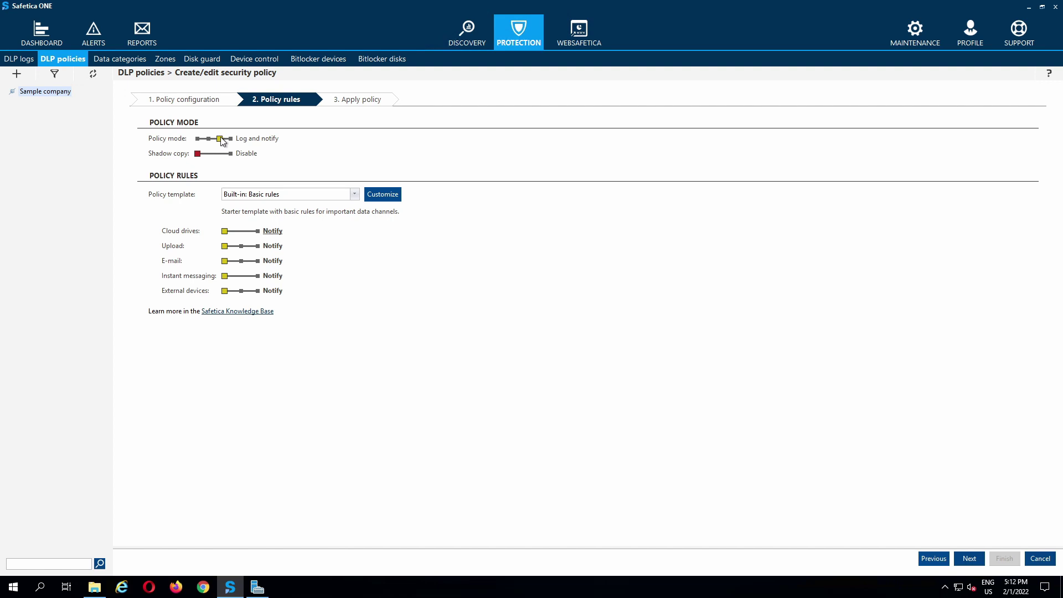
left_click(231, 139)
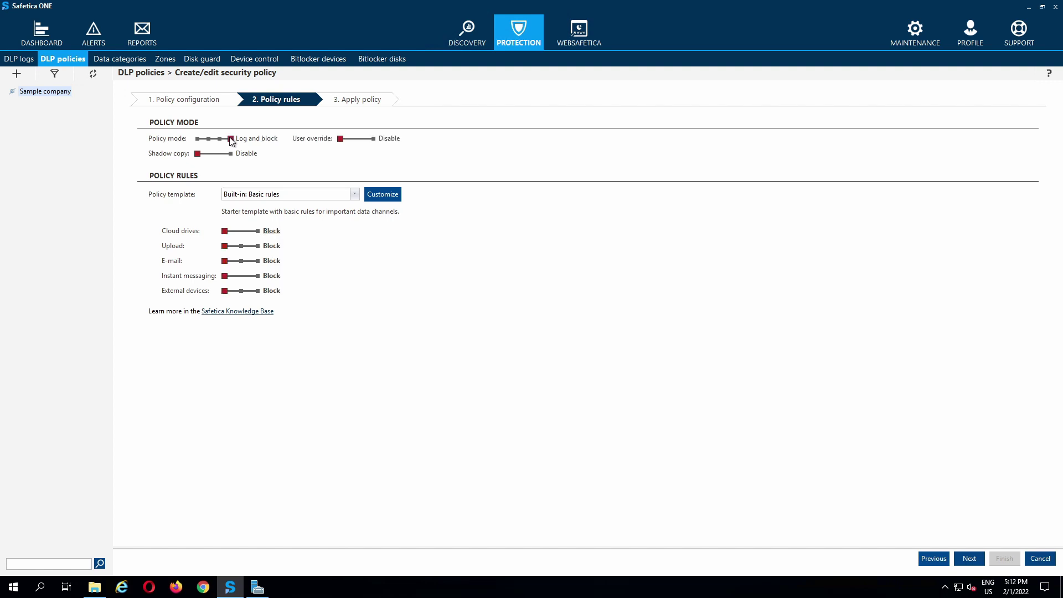
left_click(220, 138)
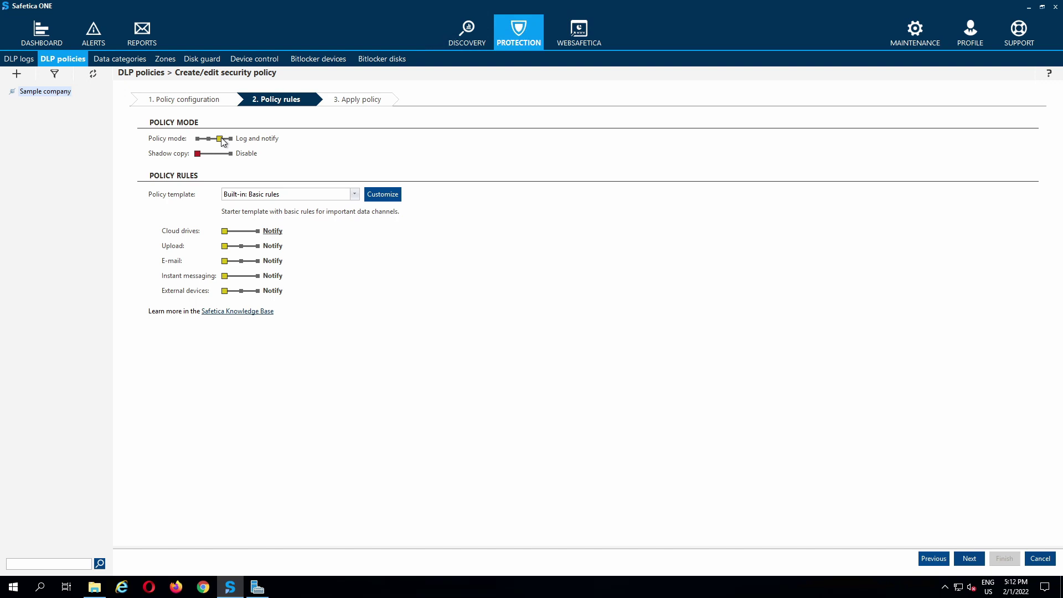
left_click(230, 154)
left_click(199, 154)
- Customize the Manage data channels template to keep only Upload to file share and Upload to web mail
left_click(355, 194)
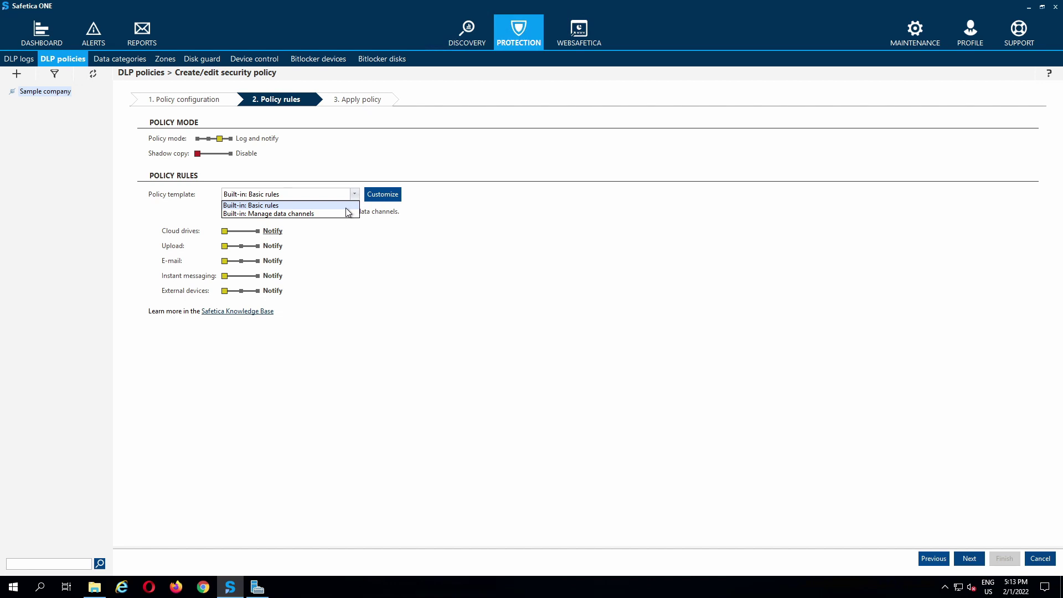
left_click(346, 213)
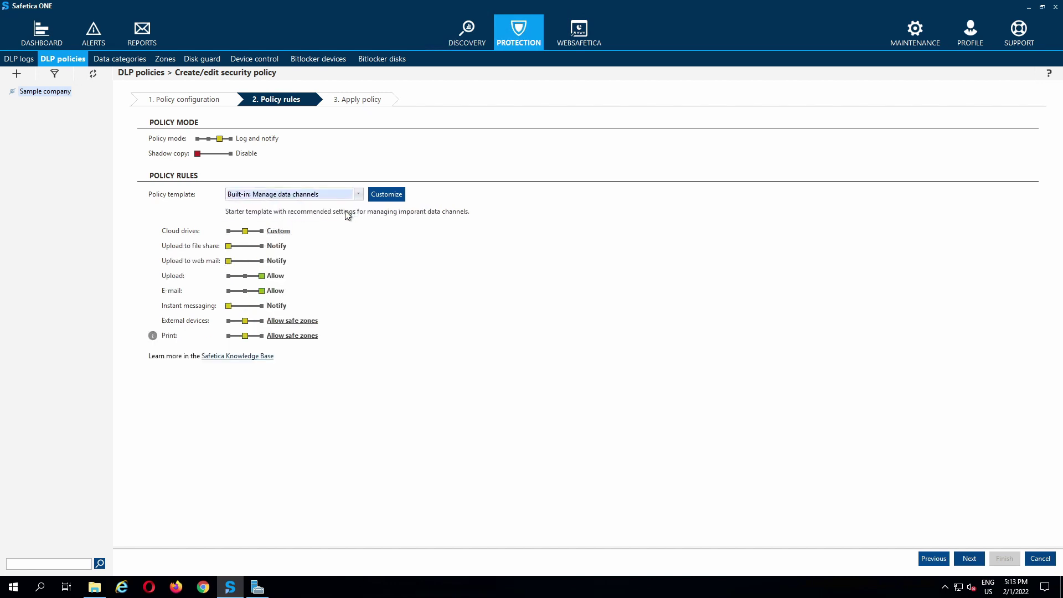
left_click(392, 195)
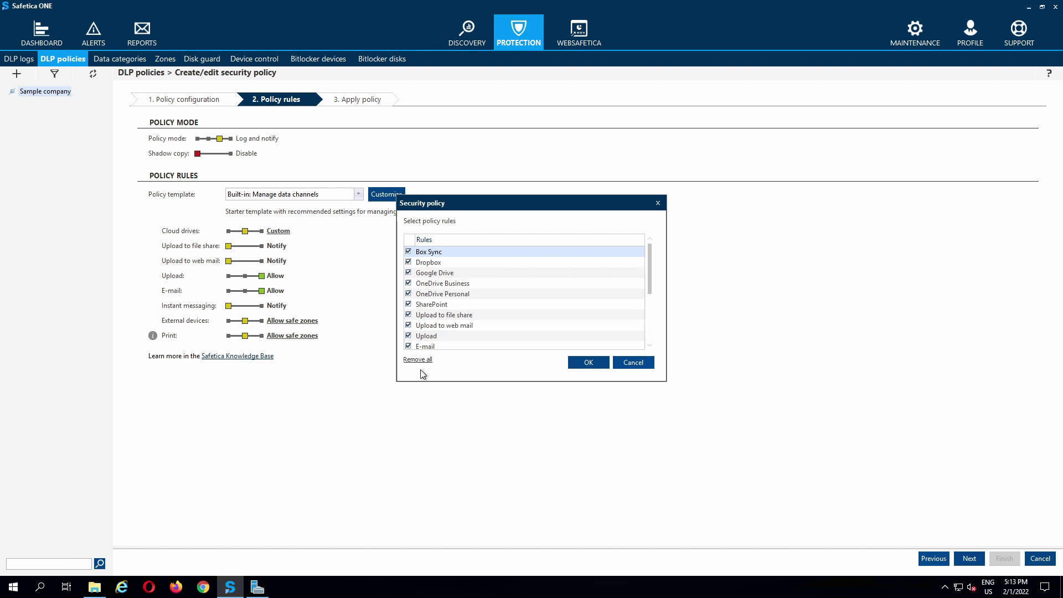
left_click(408, 316)
left_click(409, 325)
left_click(587, 362)
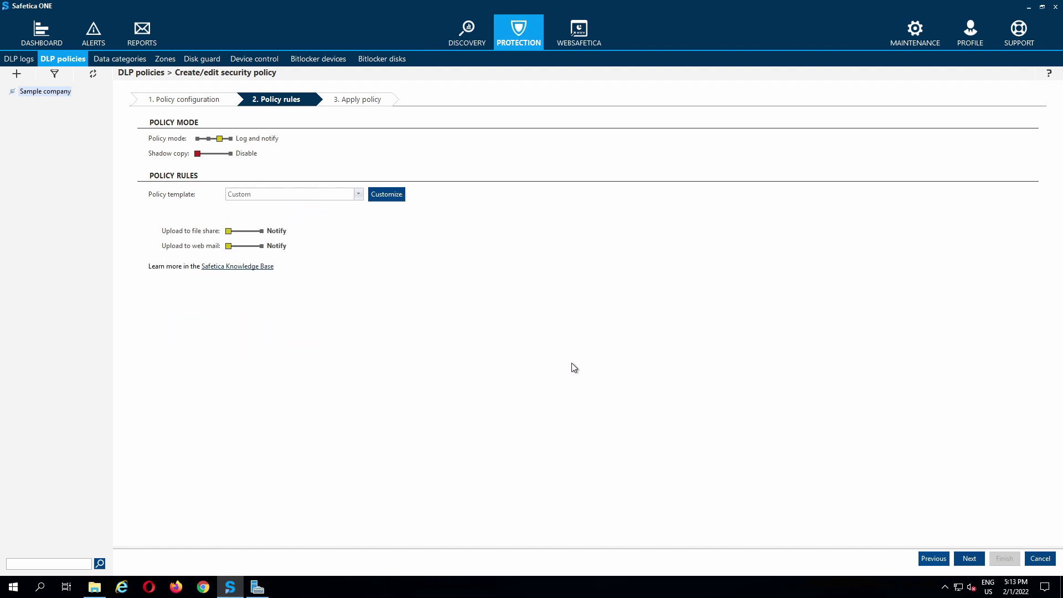
- Apply the policy to Sample company, finish the wizard and save it
left_click(970, 558)
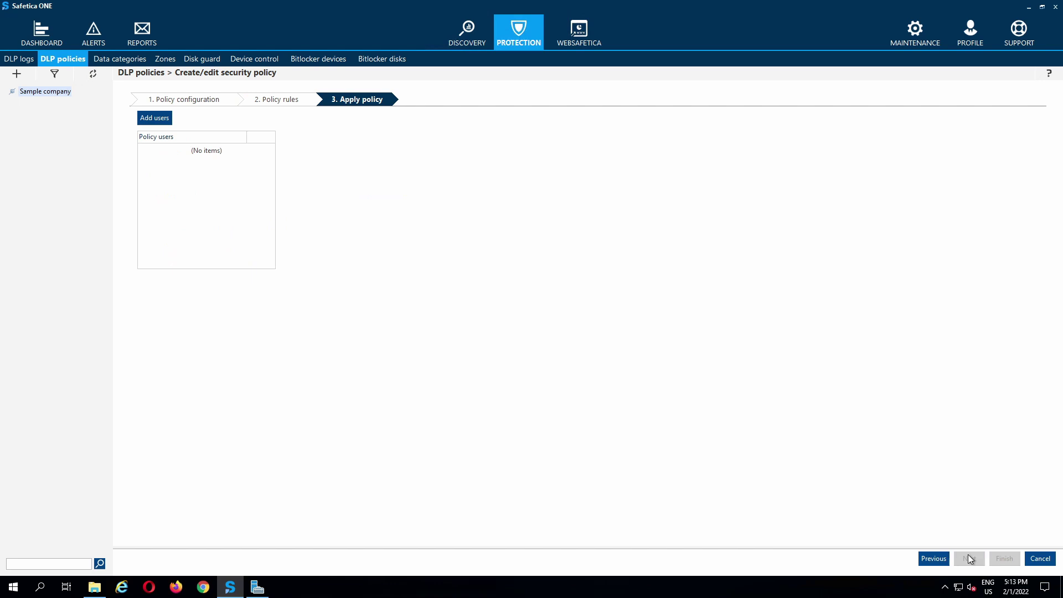
left_click(161, 120)
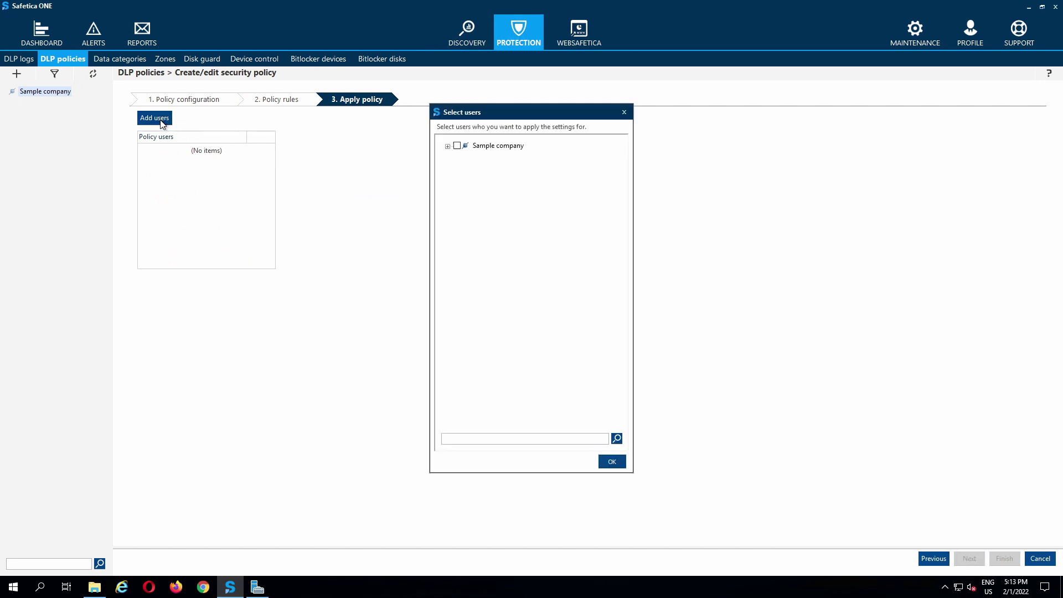
left_click(457, 145)
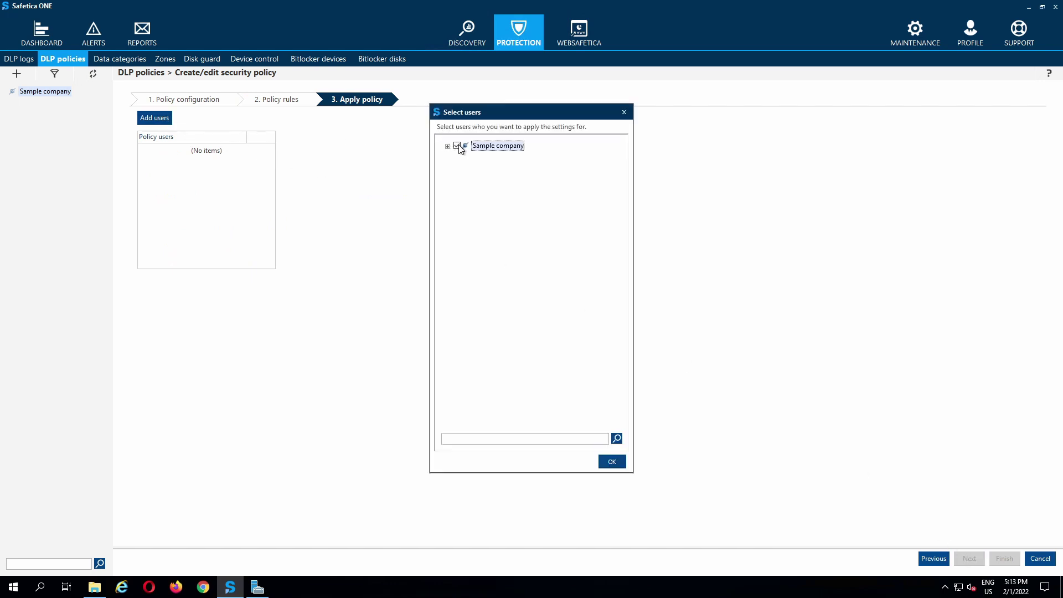
left_click(619, 464)
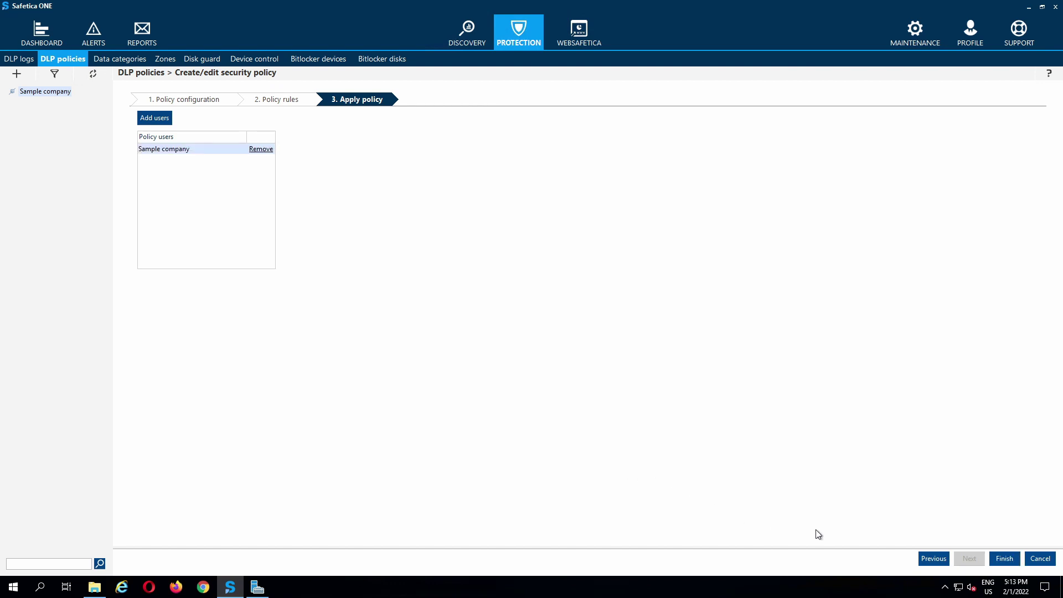
left_click(1005, 559)
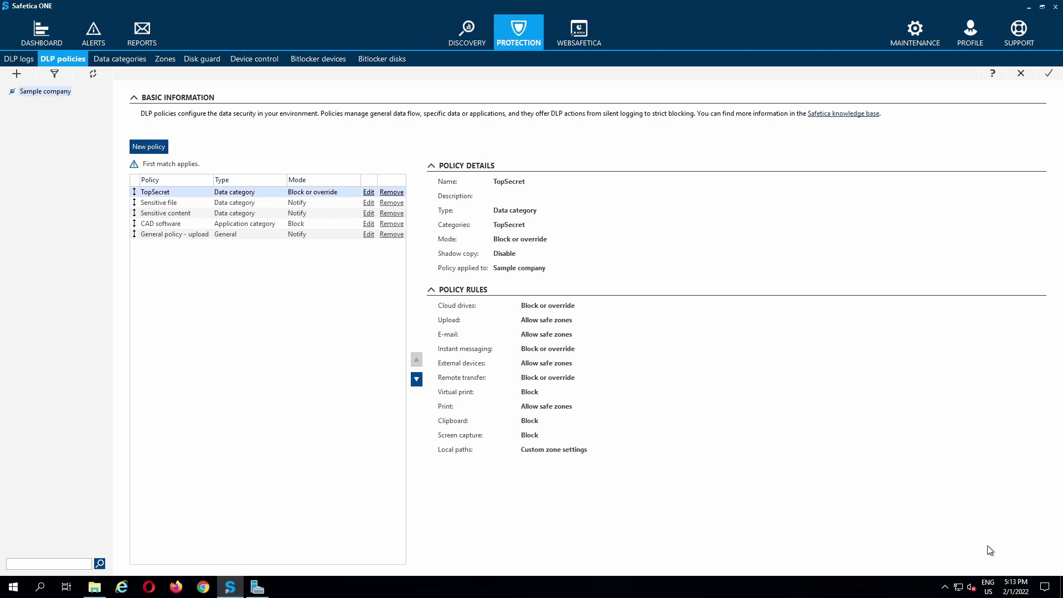
left_click(1051, 77)
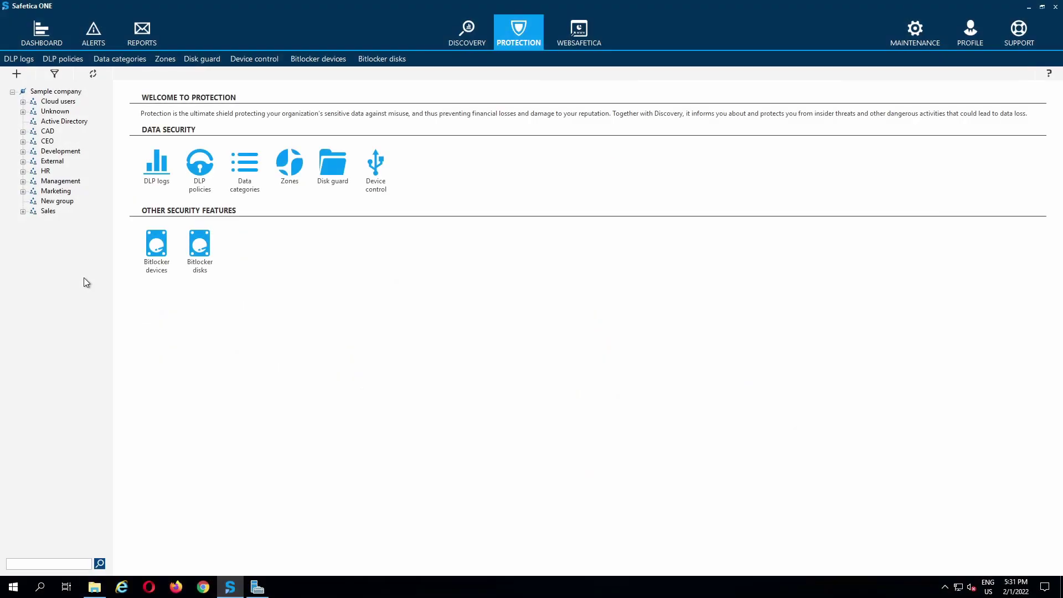
- Create a data category named 'IBAN CCN' and open its configuration
left_click(244, 169)
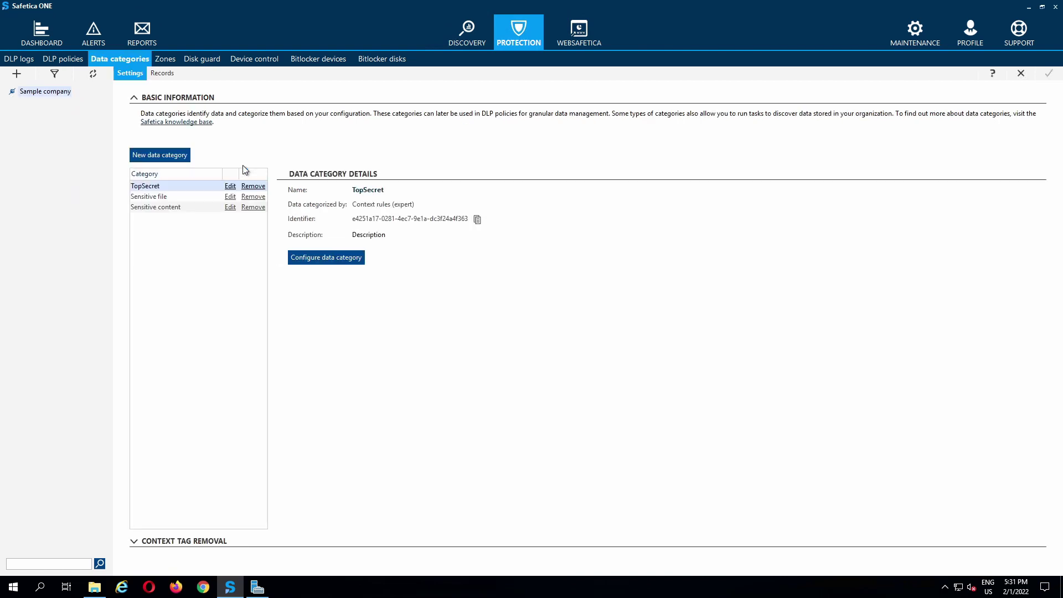
left_click(154, 156)
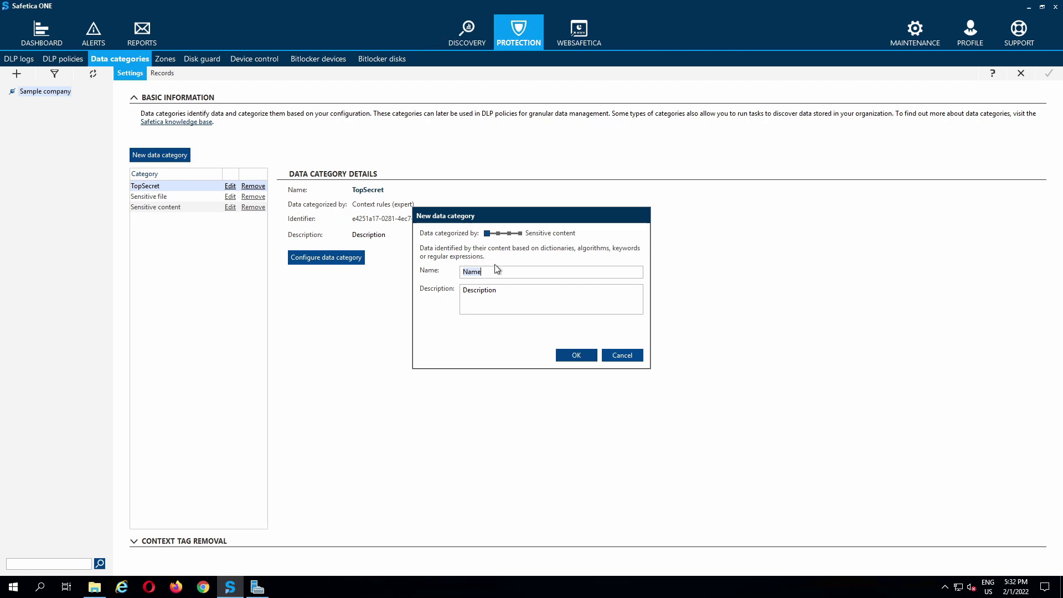
type("IBAN CCN")
left_click(577, 356)
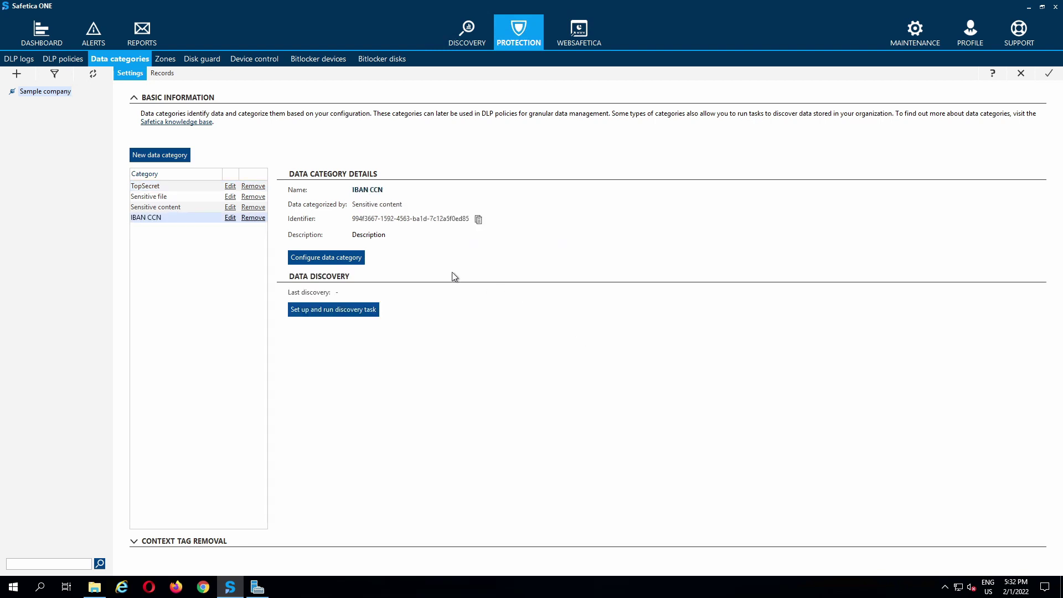
left_click(329, 259)
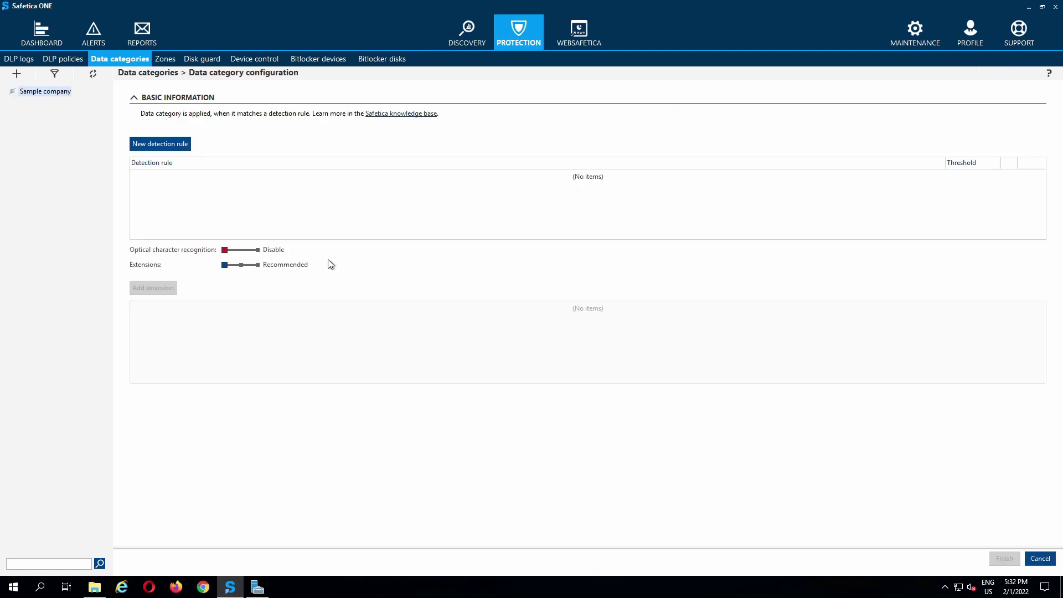
- Add a detection rule requiring credit card numbers and IBAN with threshold 3, then finish
left_click(173, 146)
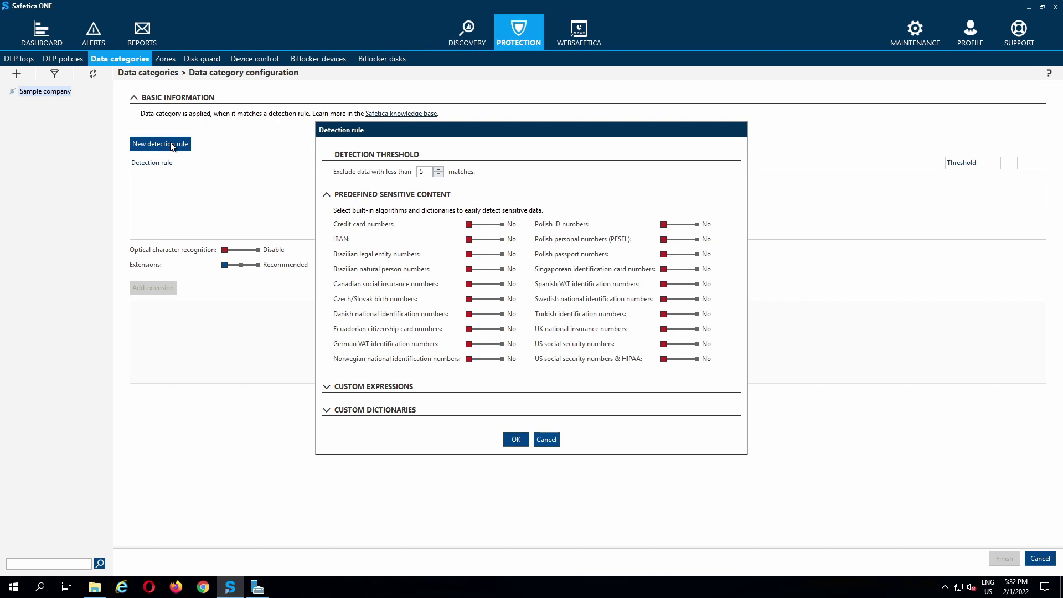
left_click(503, 225)
left_click(504, 240)
left_click(327, 388)
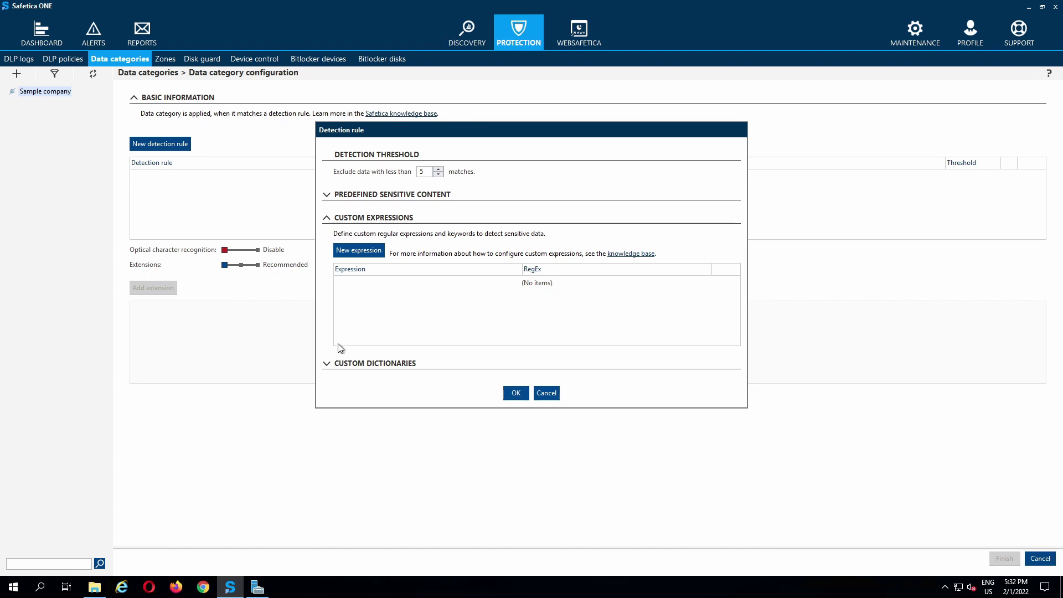
left_click(327, 365)
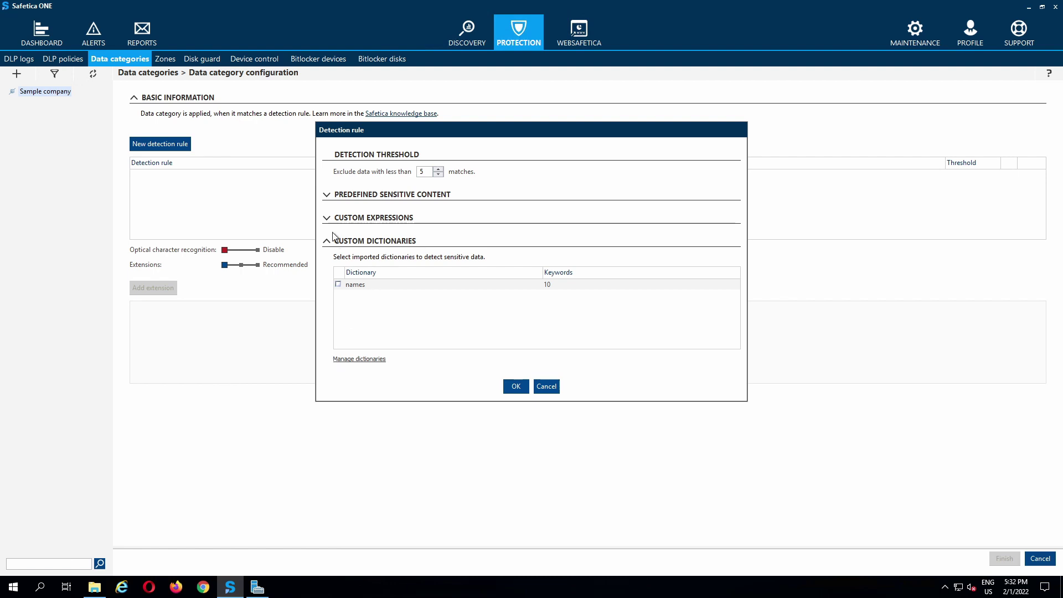
left_click(328, 196)
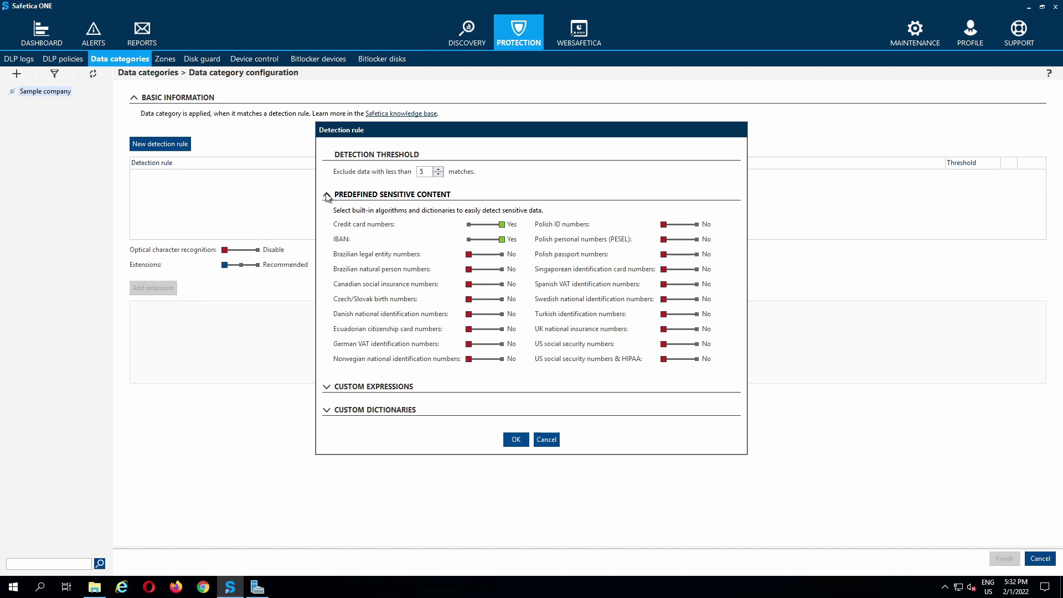
left_click(439, 174)
left_click(438, 174)
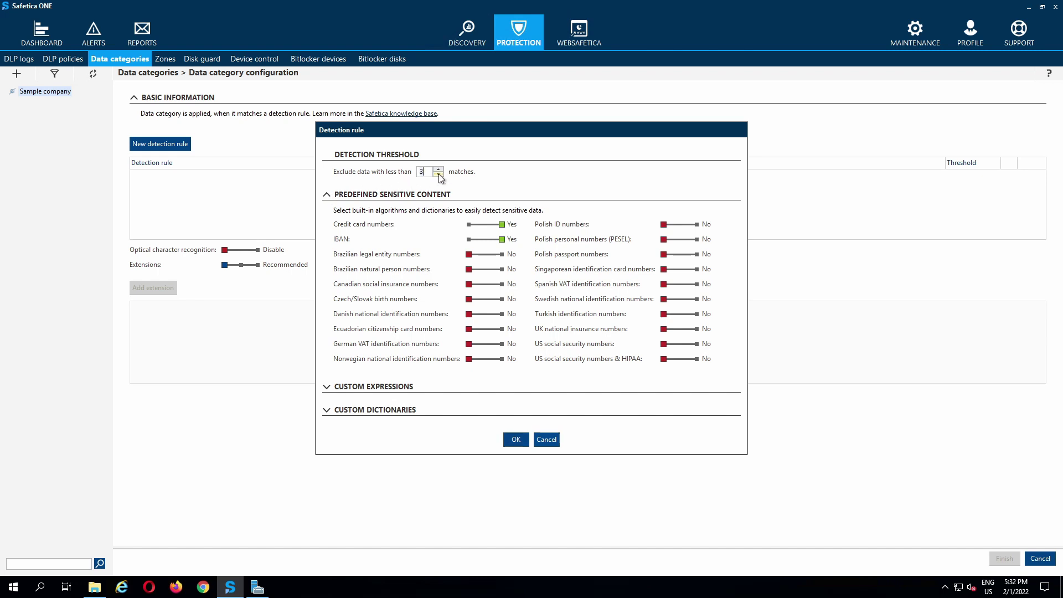
left_click(516, 440)
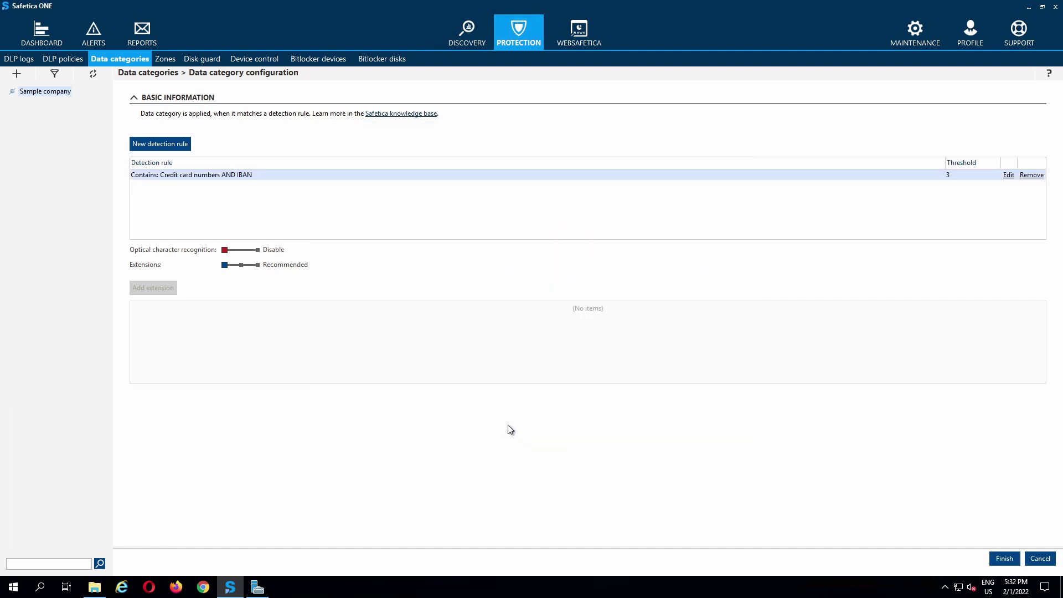
left_click(1004, 559)
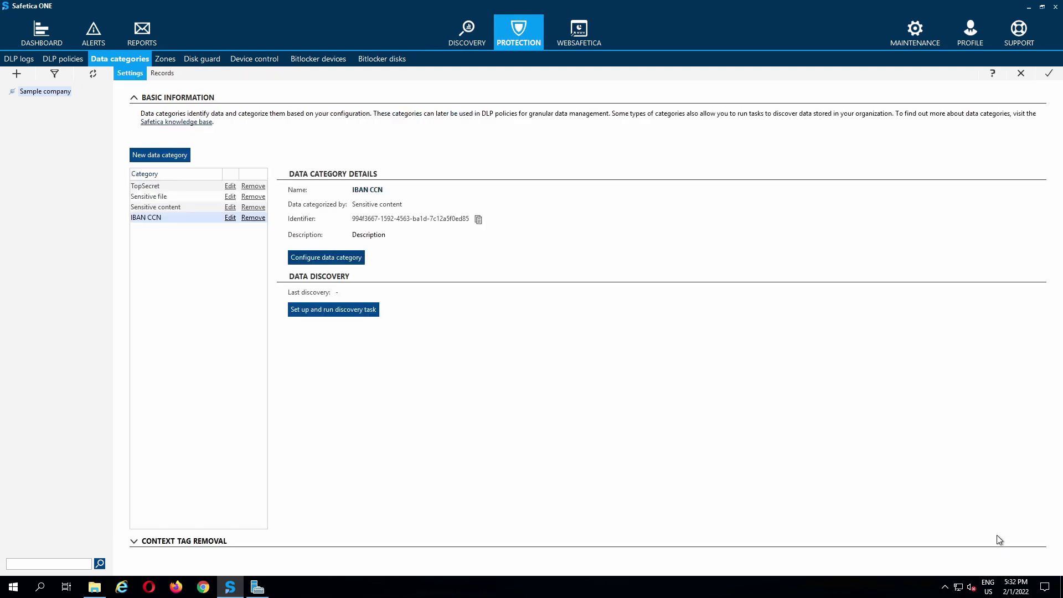
- Save the IBAN CCN category and go to the DLP policies list
left_click(1049, 76)
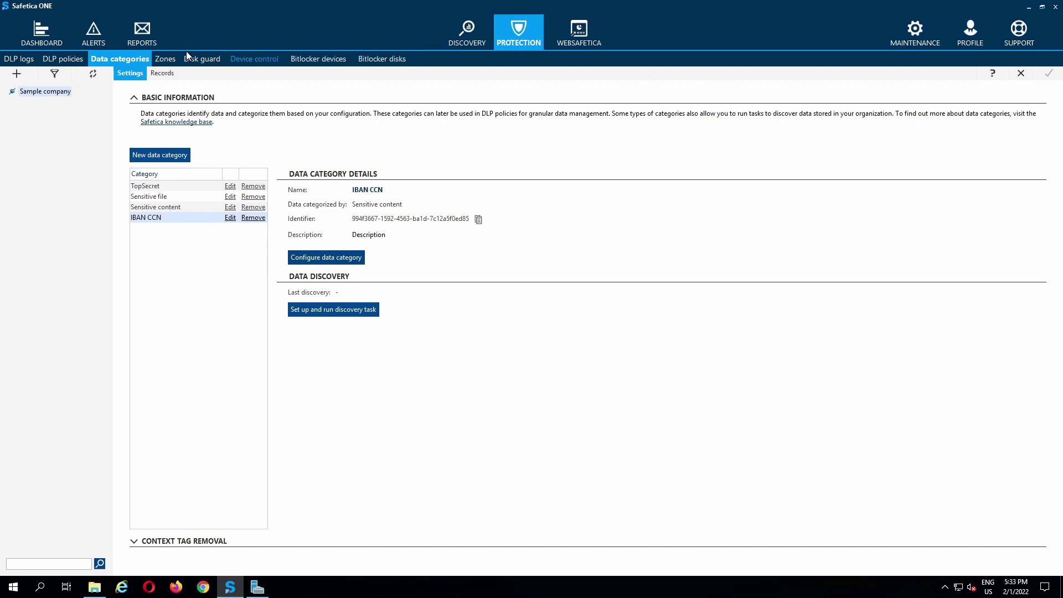
left_click(64, 60)
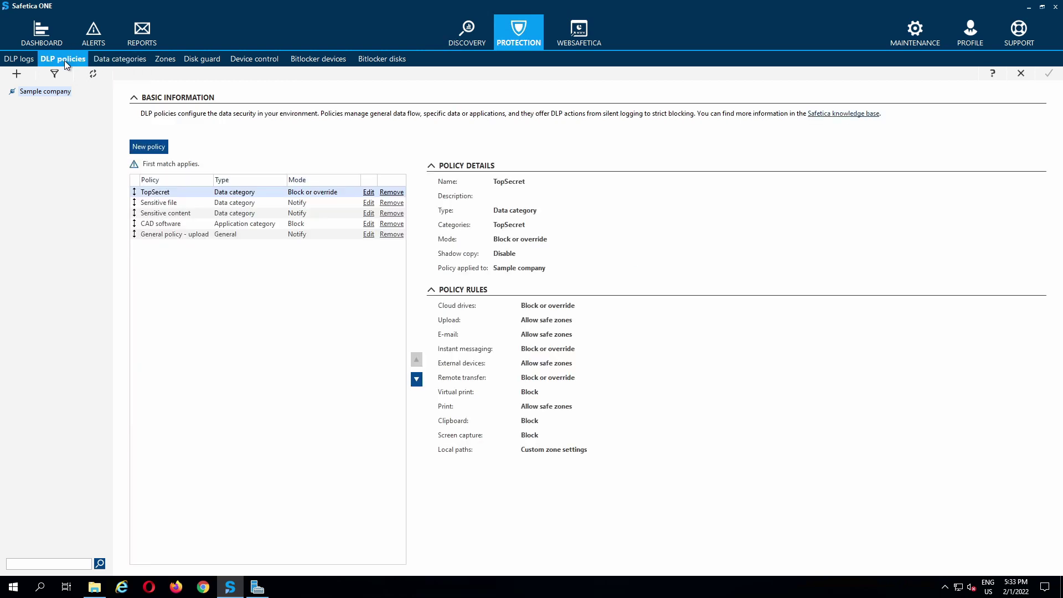
- Start a new Data-type policy and add the IBAN CCN category to it
left_click(140, 151)
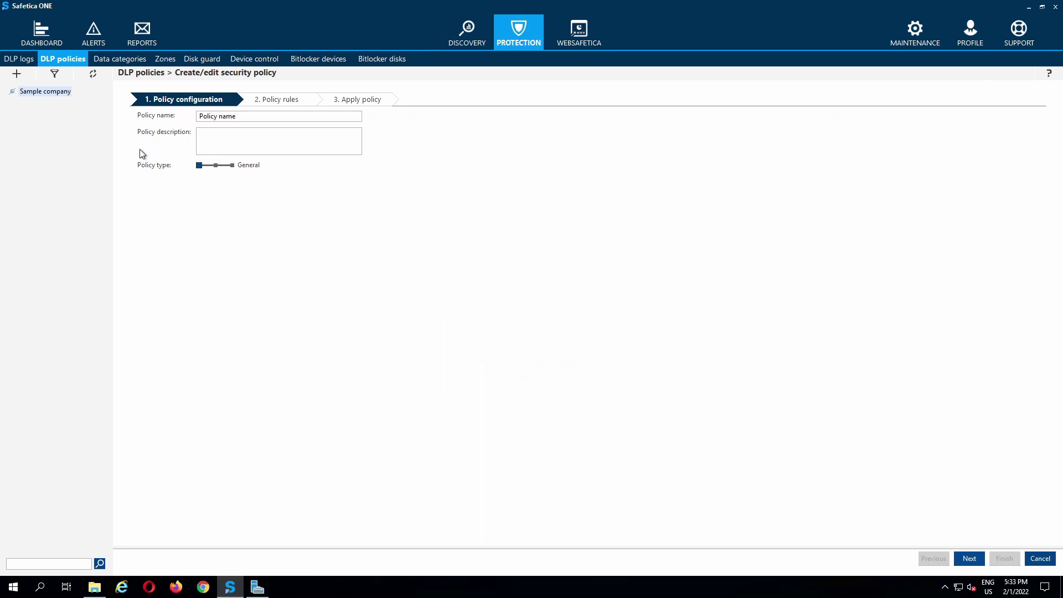
left_click(216, 165)
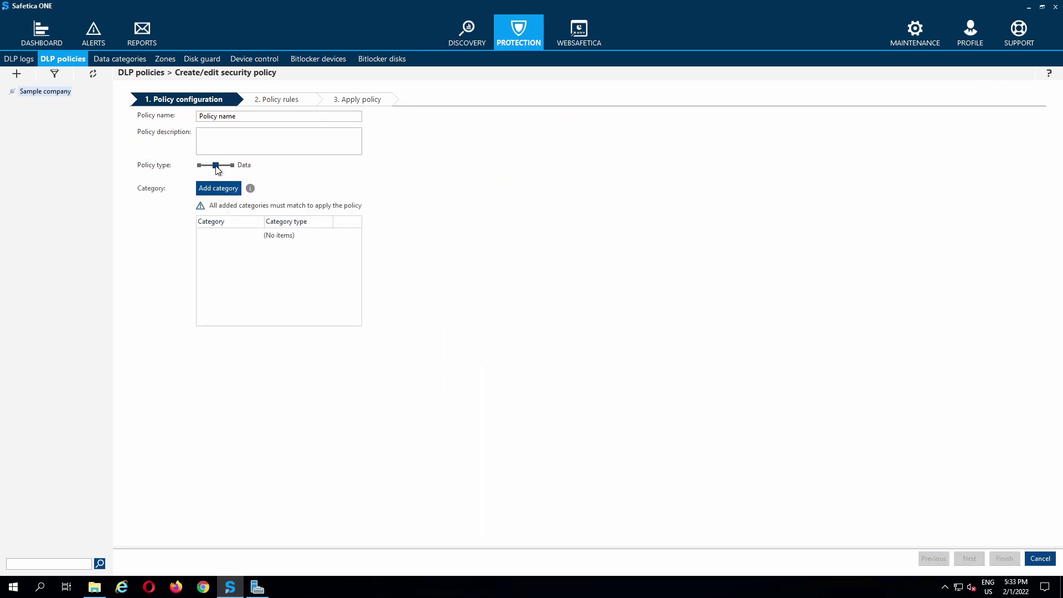
left_click(218, 189)
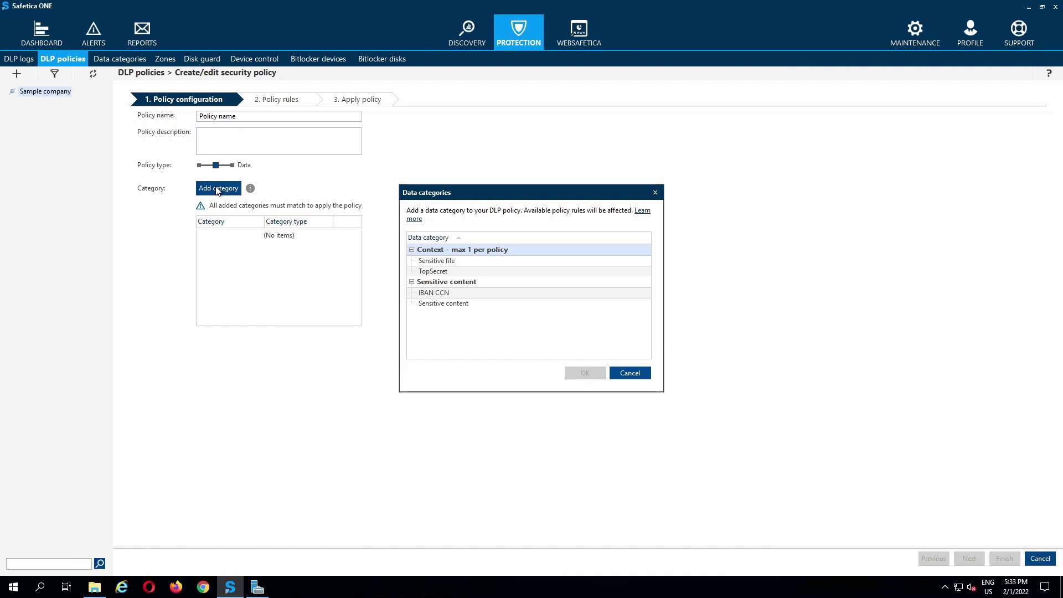
left_click(441, 294)
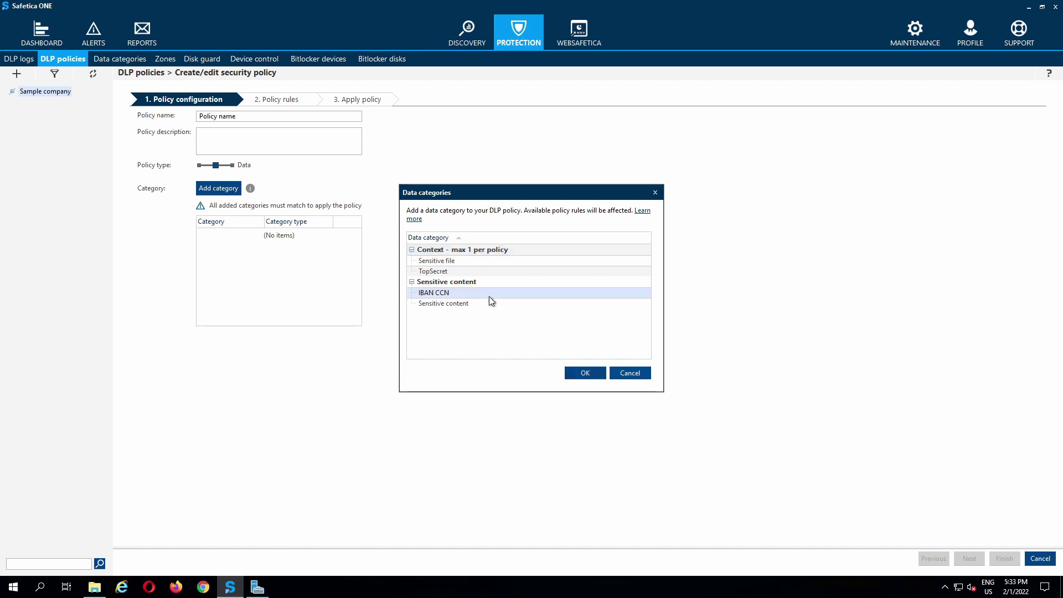
left_click(595, 378)
- Rename the policy to 'Data policy - IBAN CCN'
left_click(244, 116)
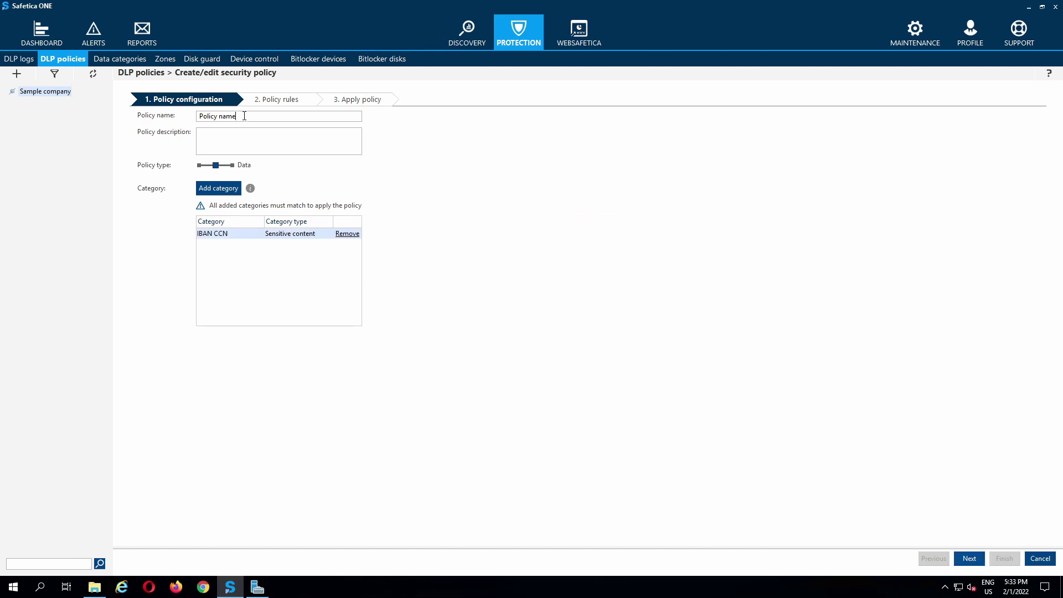
left_click_drag(237, 116, 164, 115)
type("Data policy -")
type("IBAN CCN")
- Set Log and block mode with only Upload to file share and Upload to web mail rules
left_click(969, 559)
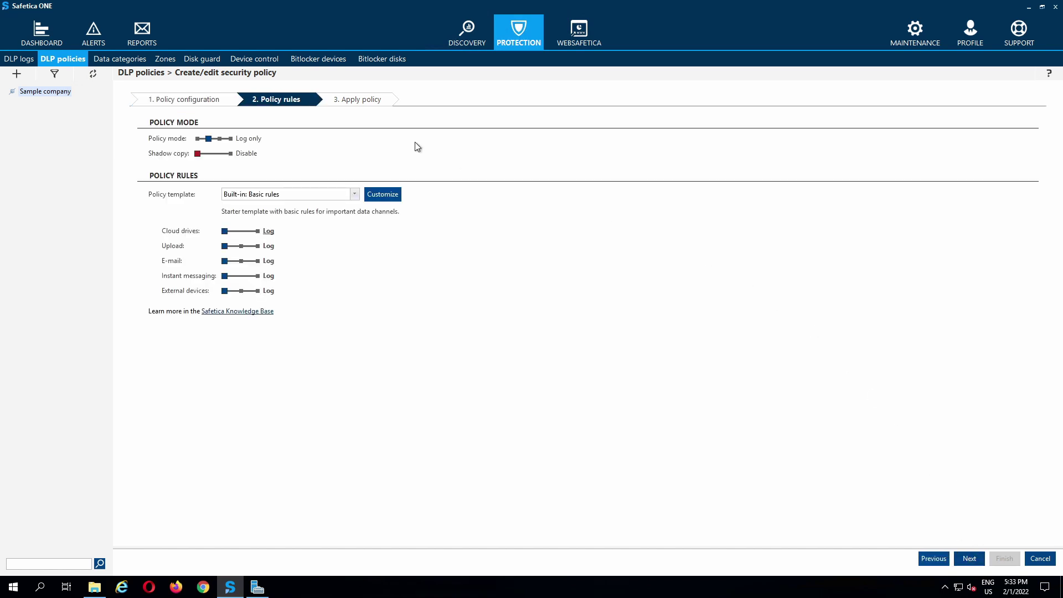
left_click(220, 139)
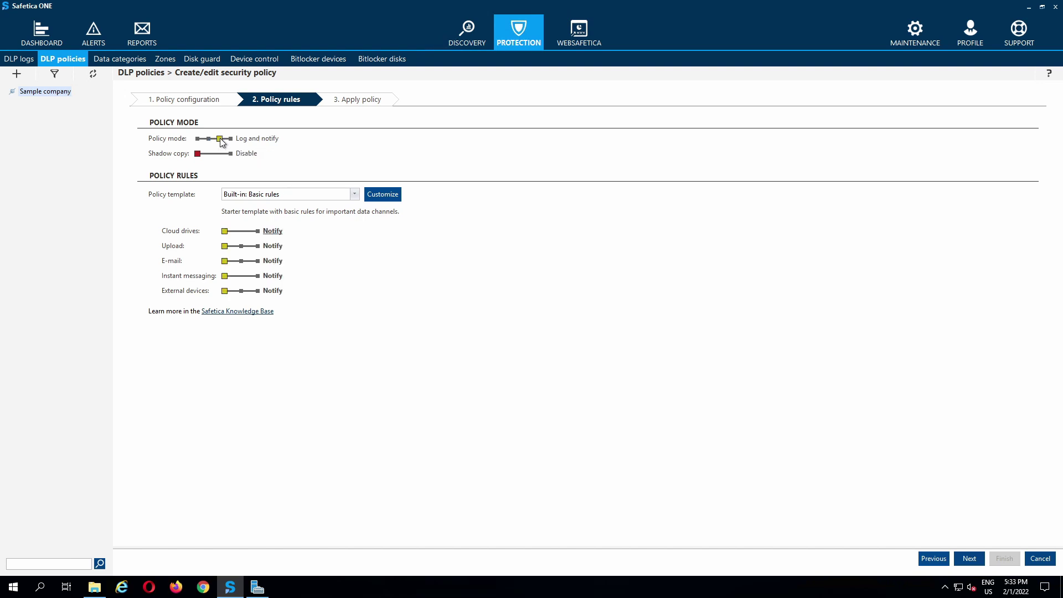
left_click(230, 139)
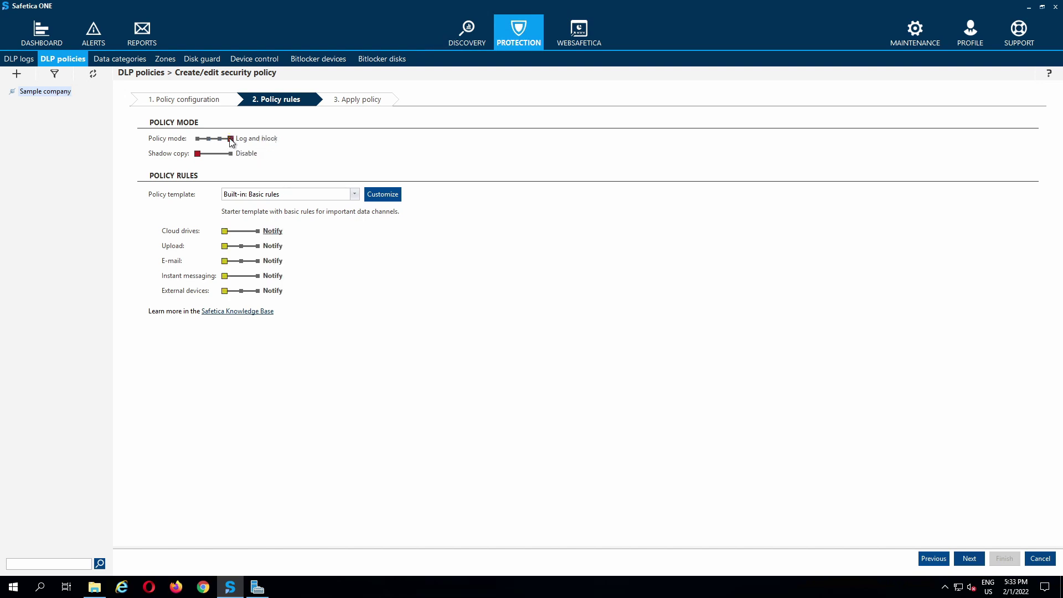
left_click(389, 195)
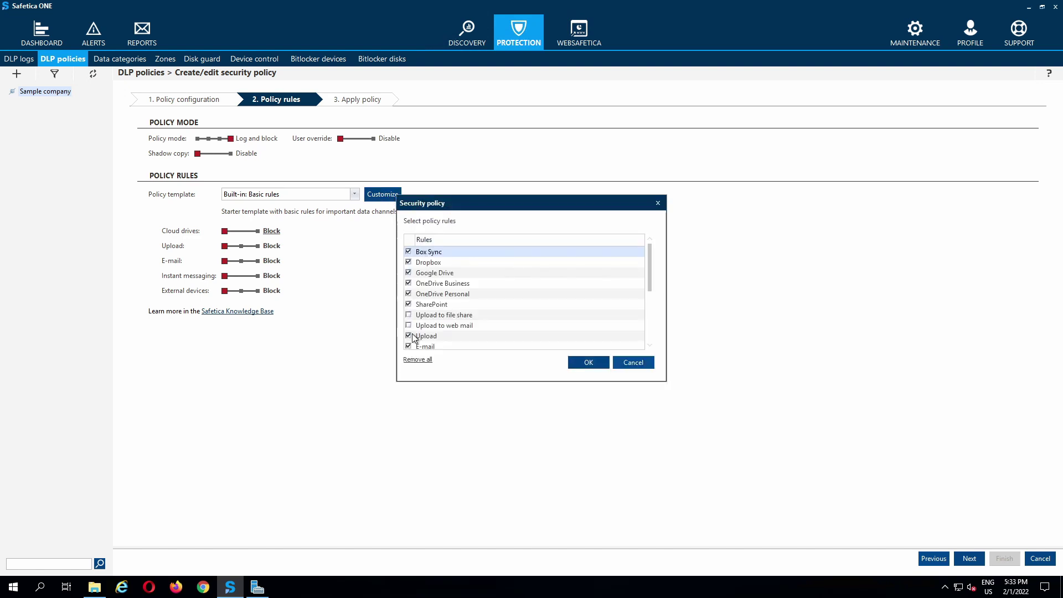
left_click(419, 360)
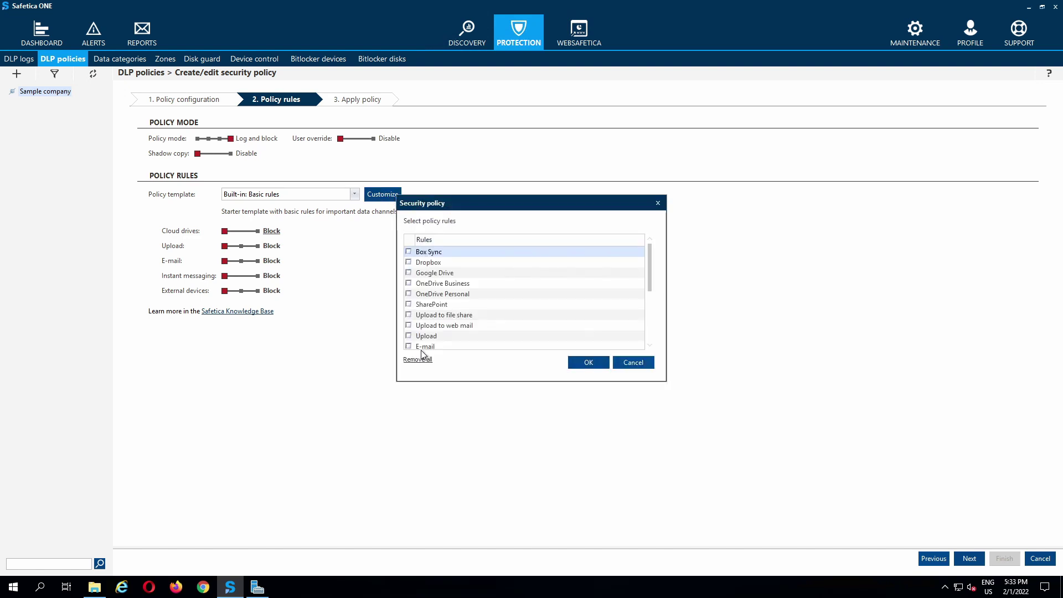
left_click(409, 325)
left_click(409, 315)
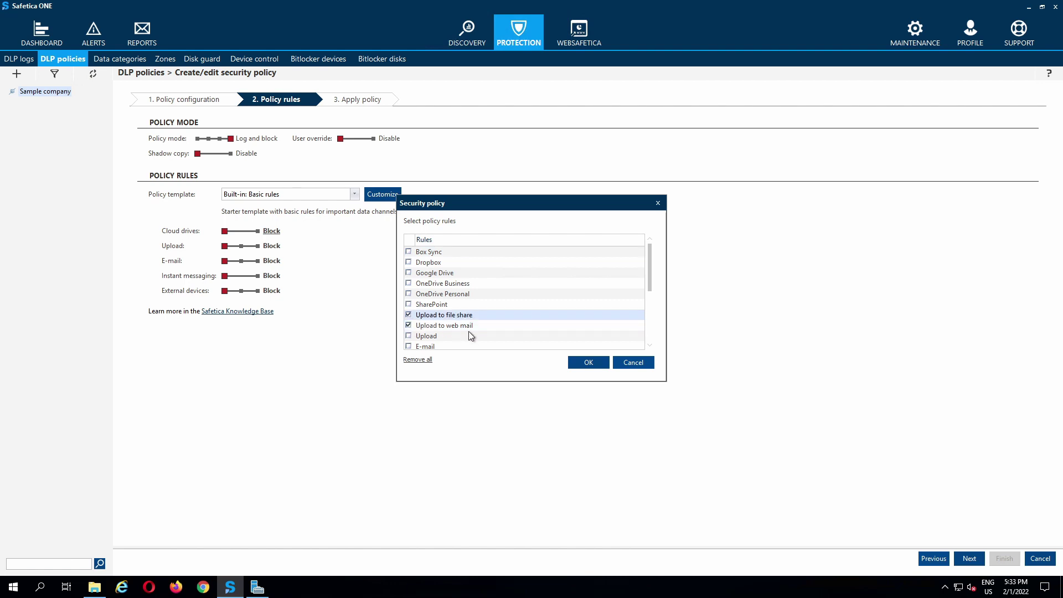
left_click(584, 362)
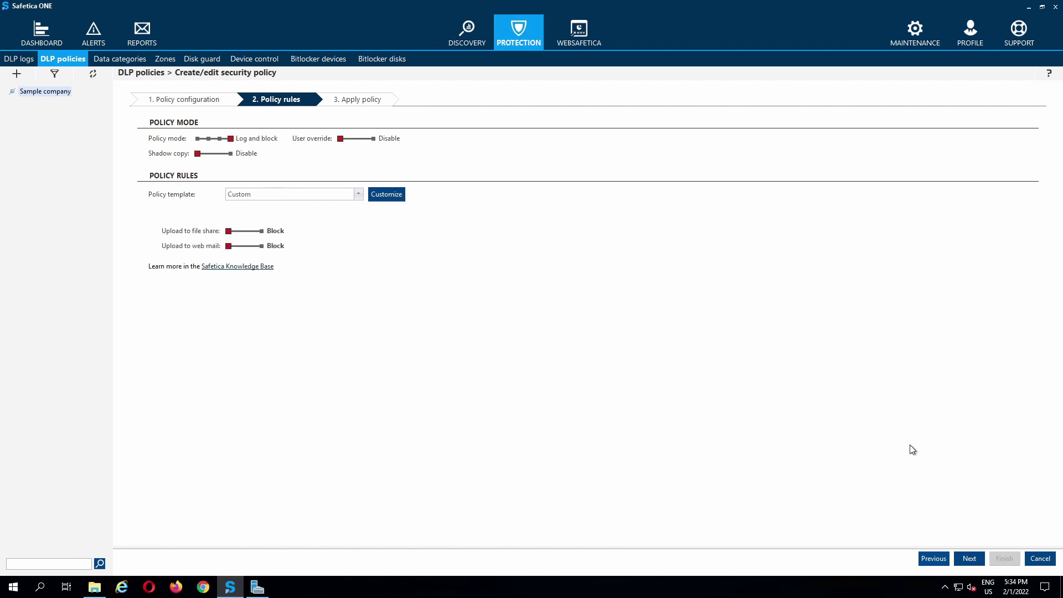
left_click(969, 559)
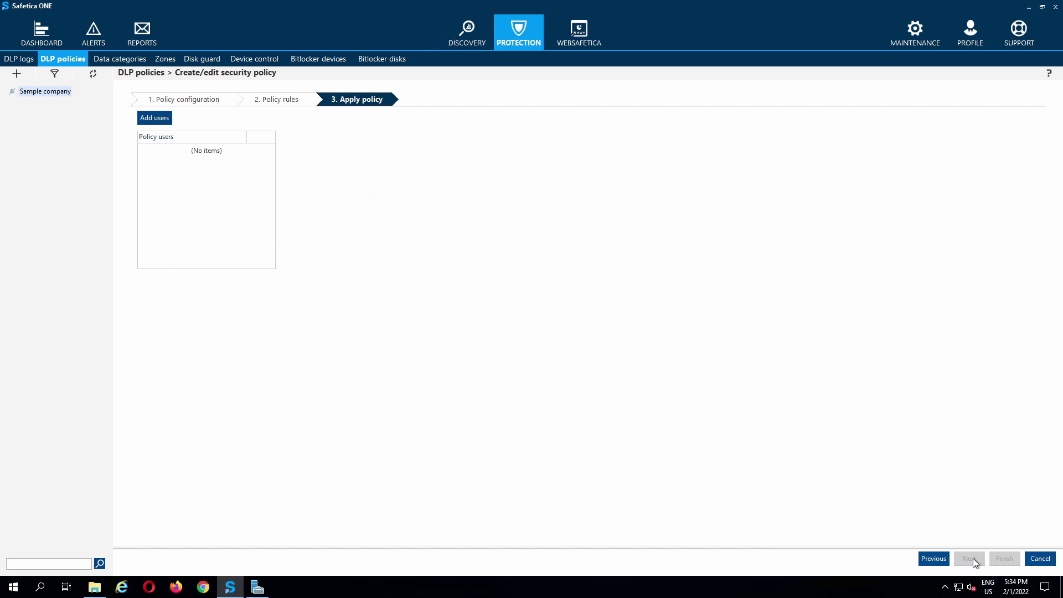
- Apply Data policy - IBAN CCN to Sample company, finish and save it
left_click(164, 119)
left_click(456, 147)
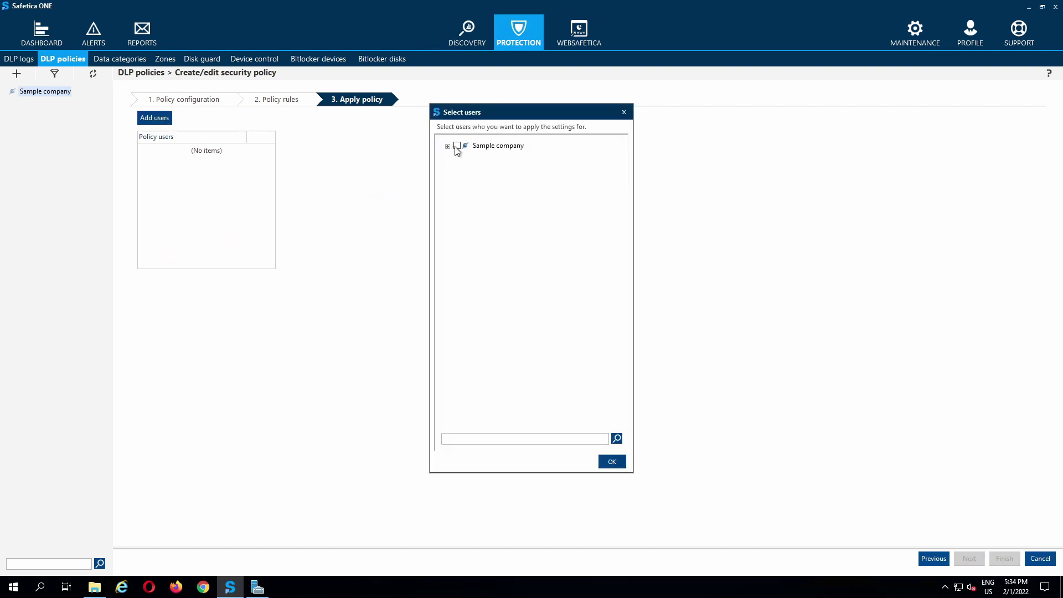
left_click(612, 462)
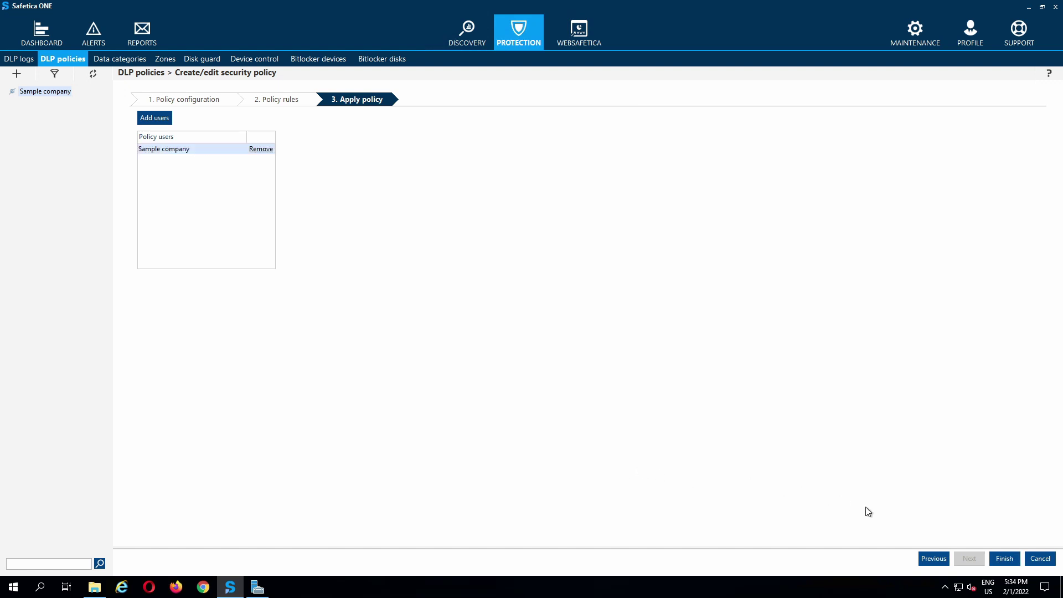
left_click(1005, 559)
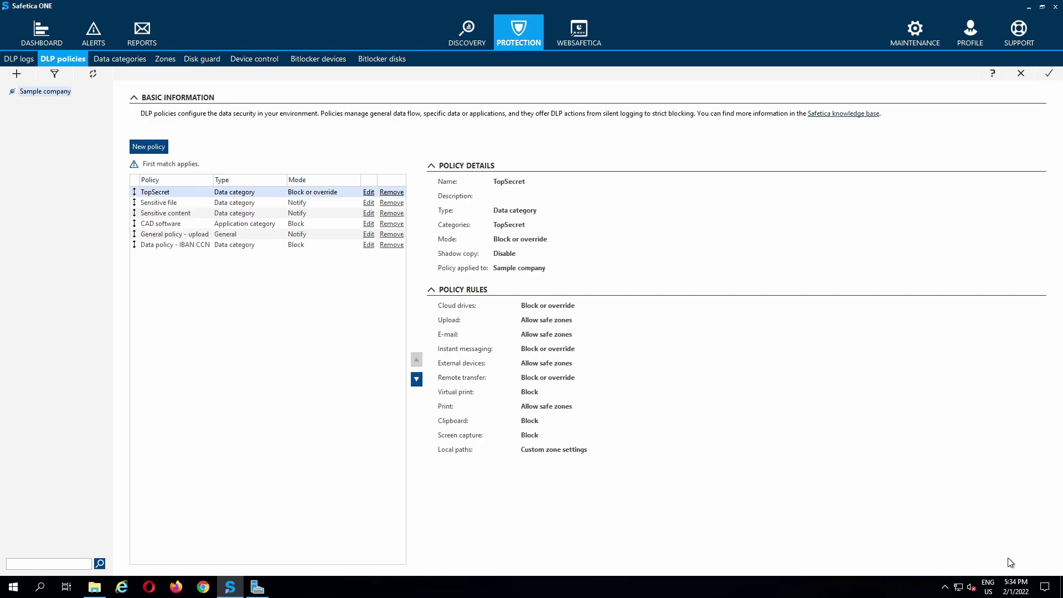
left_click(1049, 76)
- Move Data policy - IBAN CCN four places up to the top and save the order
left_click(237, 249)
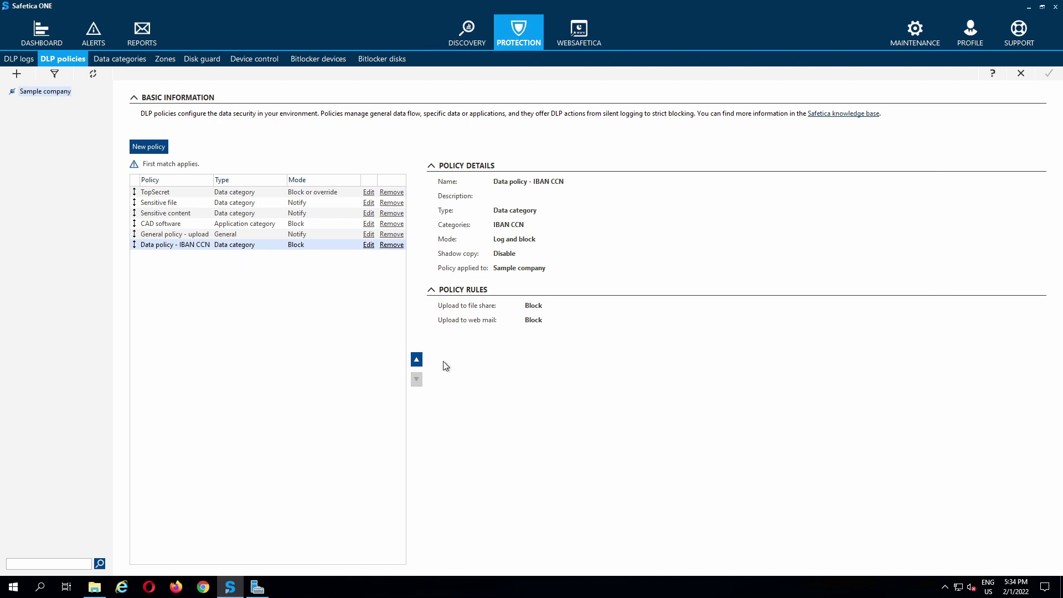
left_click(416, 361)
left_click(416, 361)
left_click(417, 361)
left_click(416, 361)
left_click(417, 360)
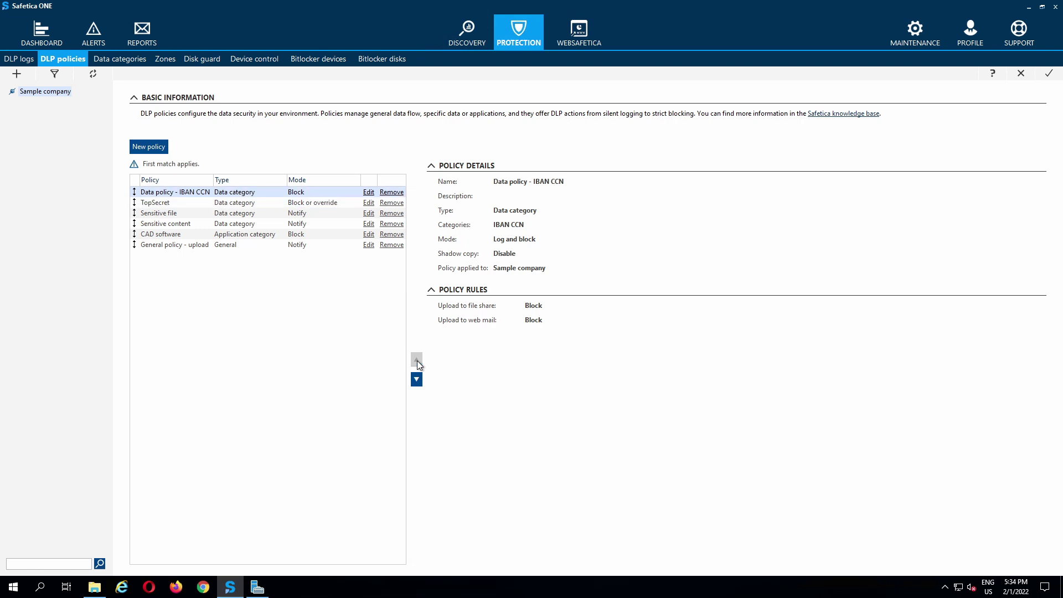
left_click(1049, 74)
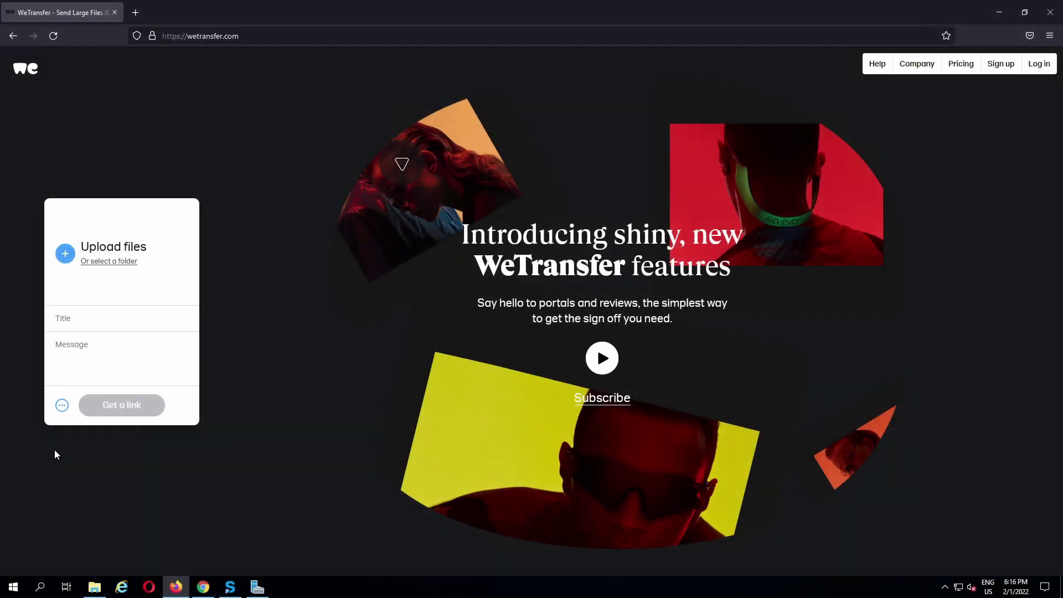
- Try sending Common file.docx via WeTransfer, review Safetica's warning, and cancel the upload
left_click(65, 254)
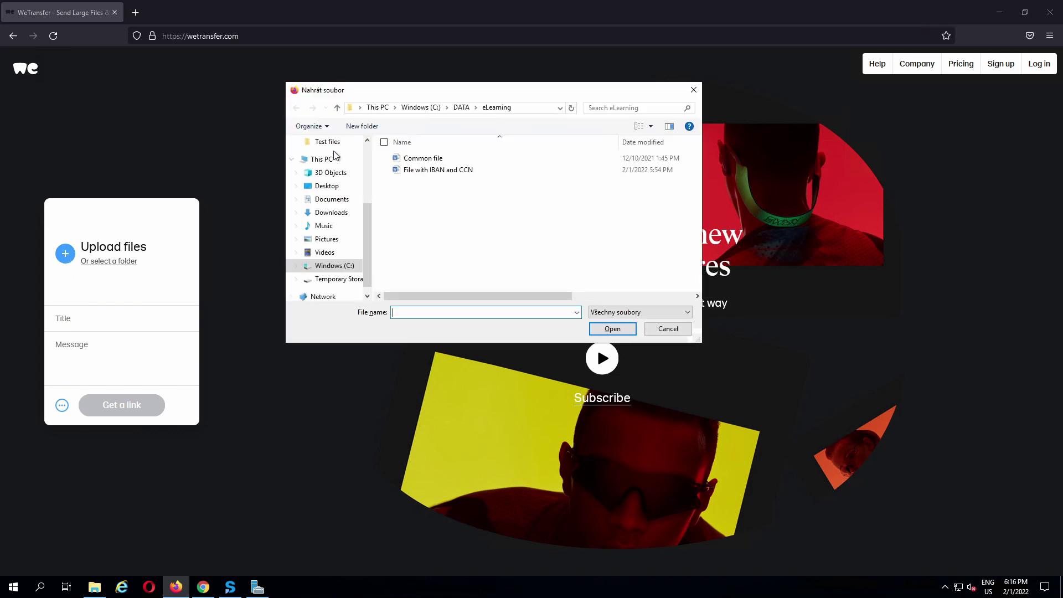
left_click(418, 159)
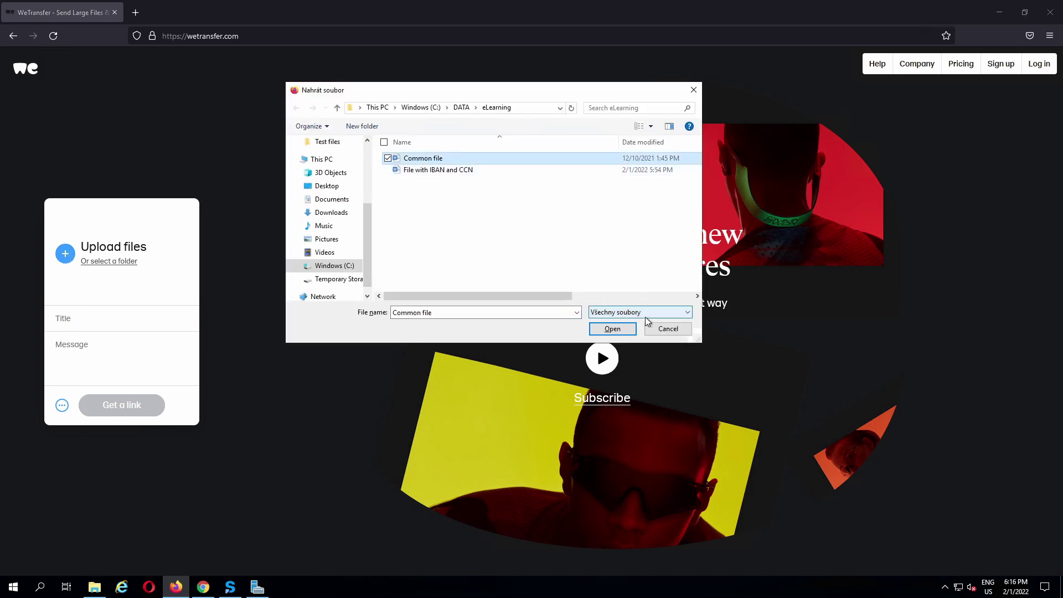
left_click(629, 331)
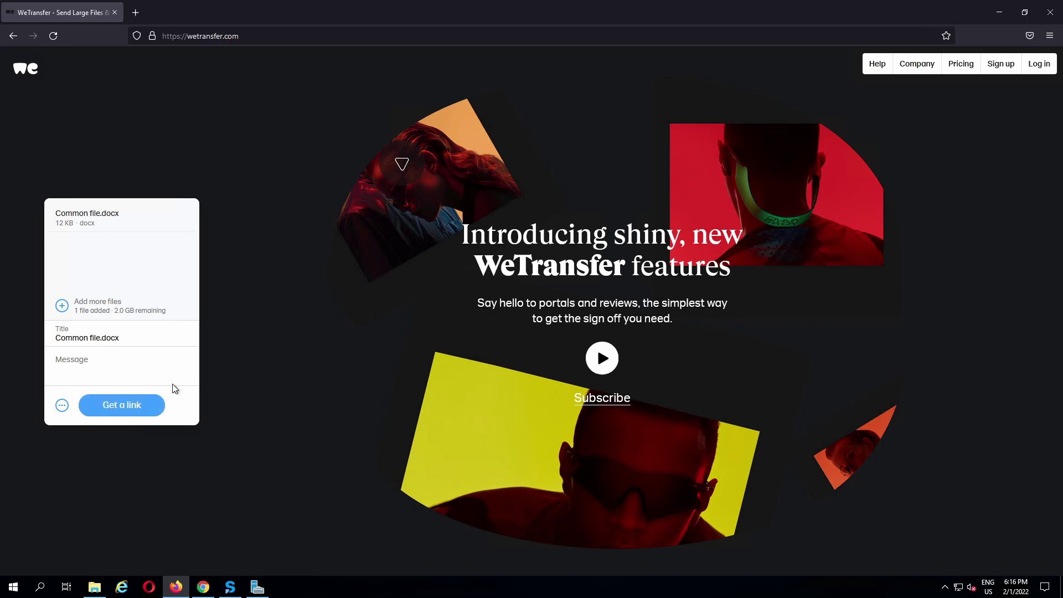
left_click(130, 406)
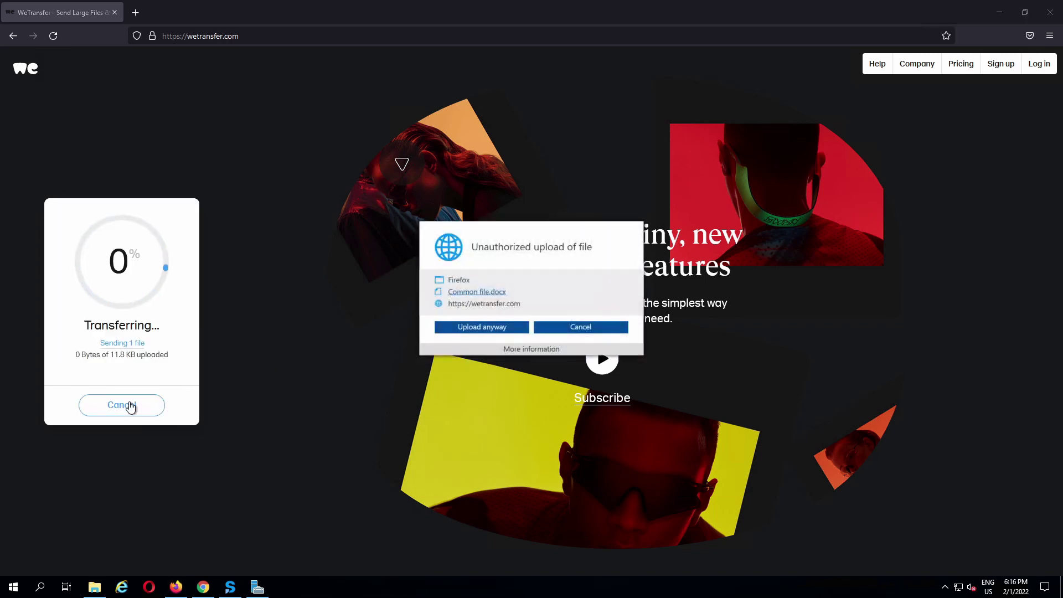
left_click(526, 350)
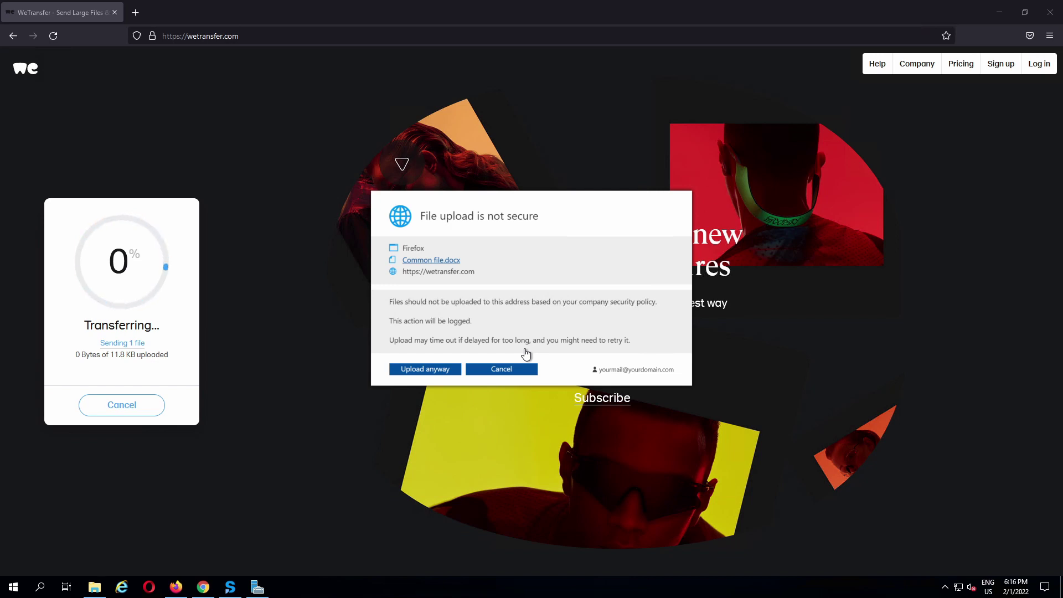
left_click(516, 370)
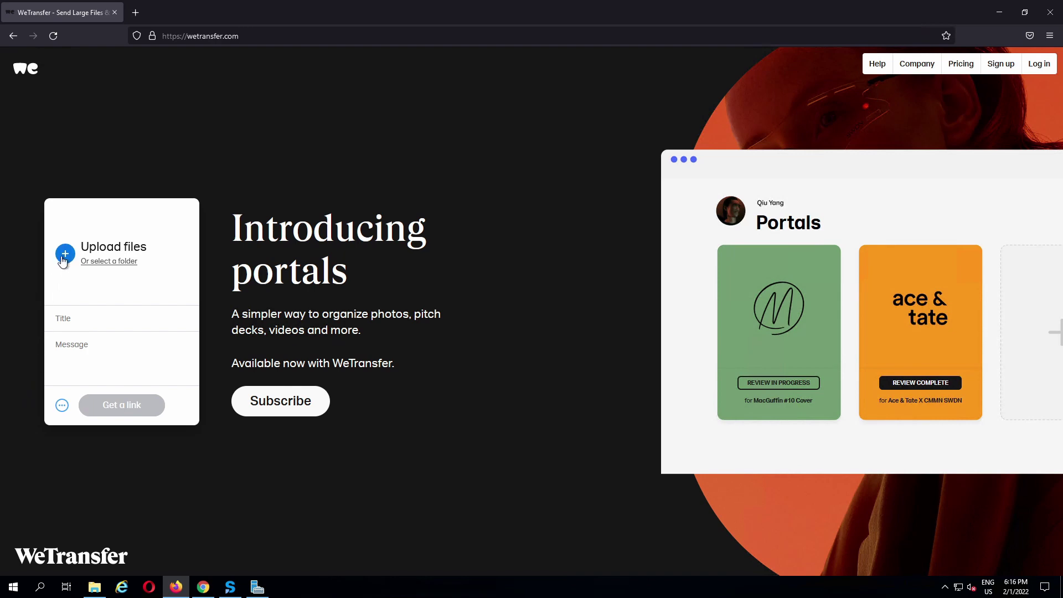
- Attempt a WeTransfer link upload of File with IBAN and CCN.docx to confirm it's blocked
left_click(66, 255)
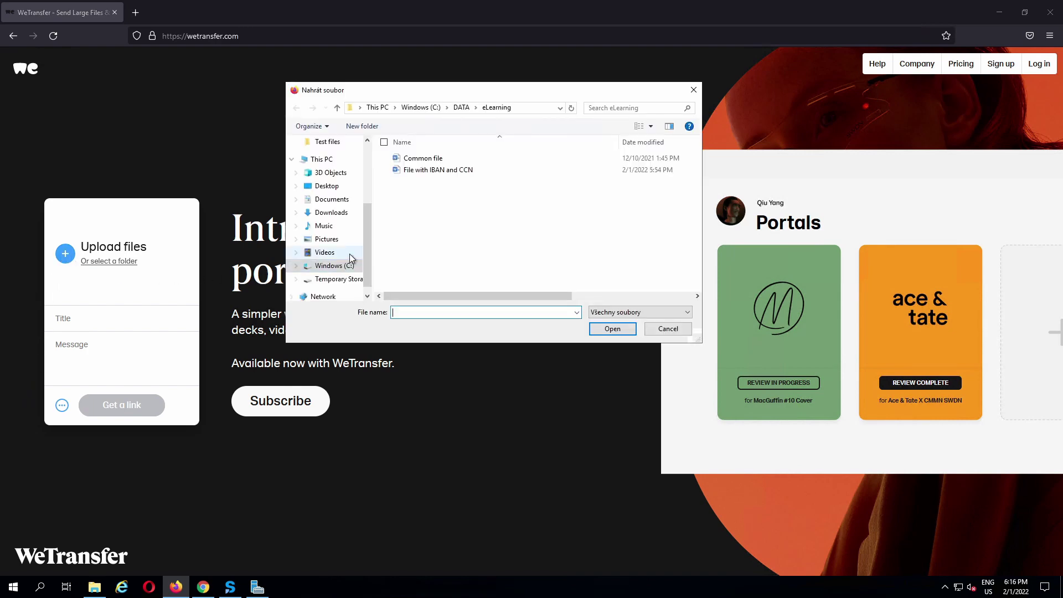
left_click(440, 171)
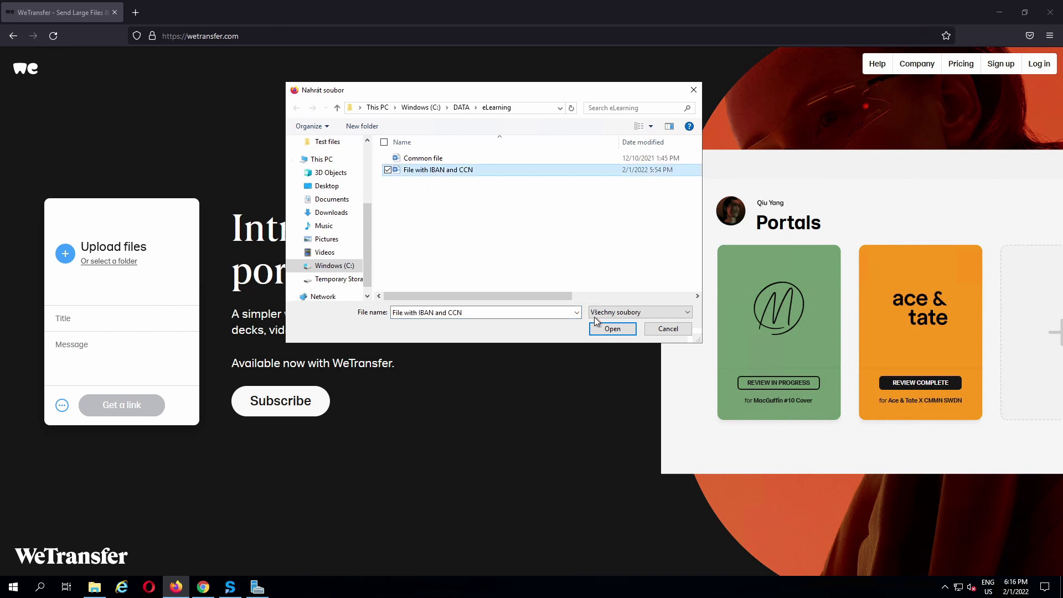
left_click(605, 330)
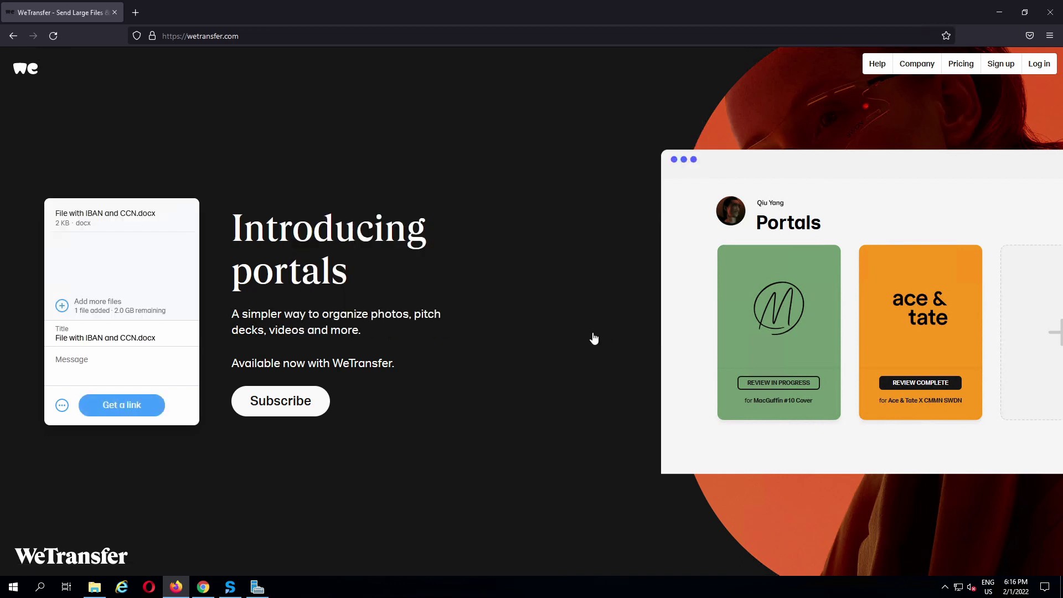
left_click(141, 409)
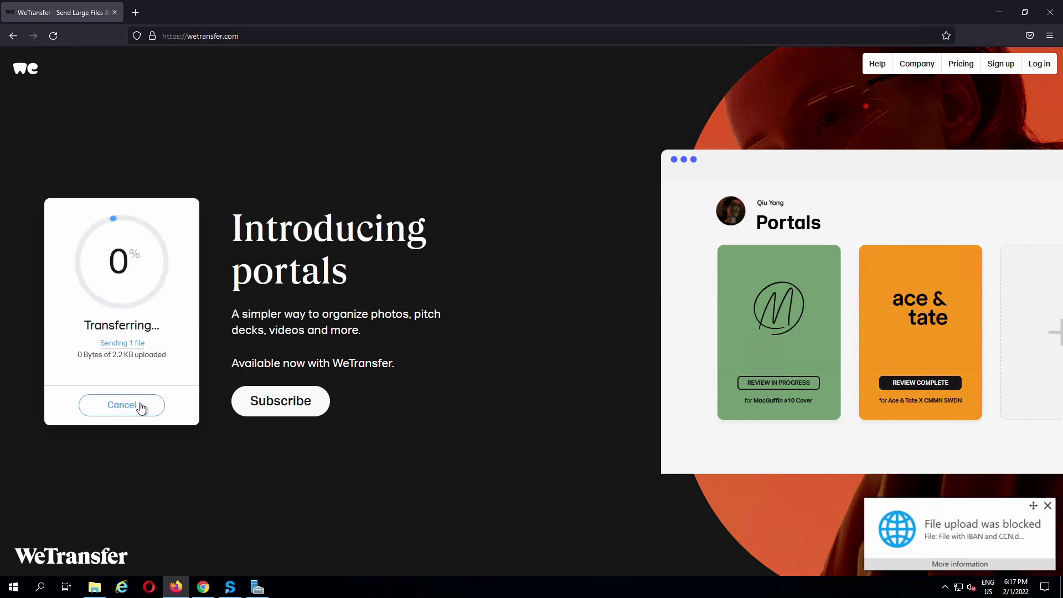